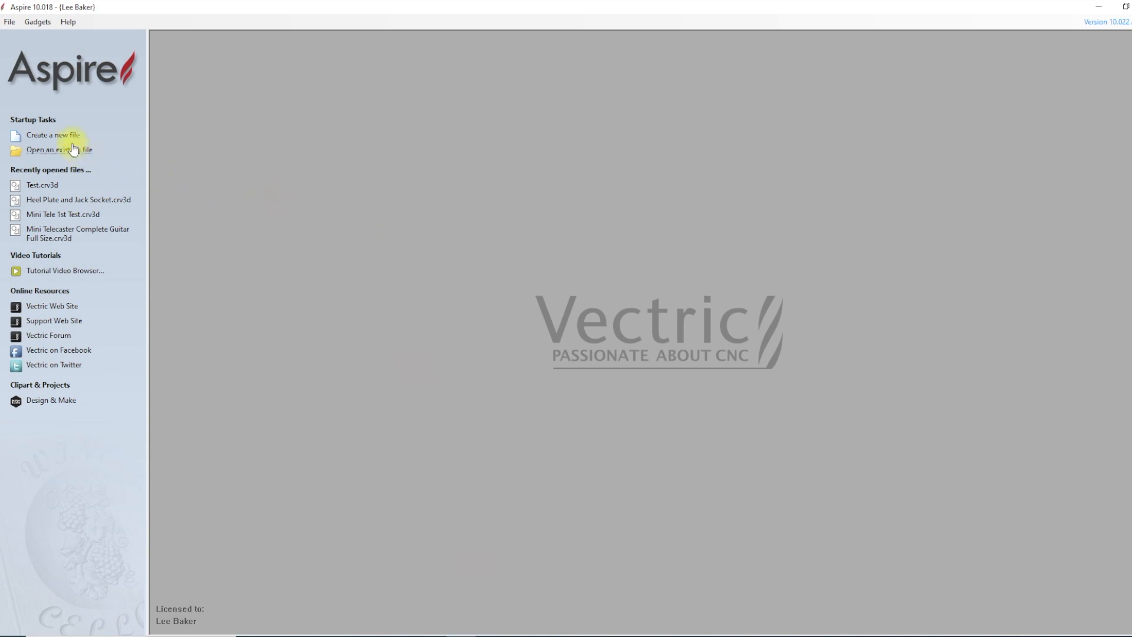
# - Create a new single-sided job with a width and height of 171 mm each
pyautogui.click(66, 136)
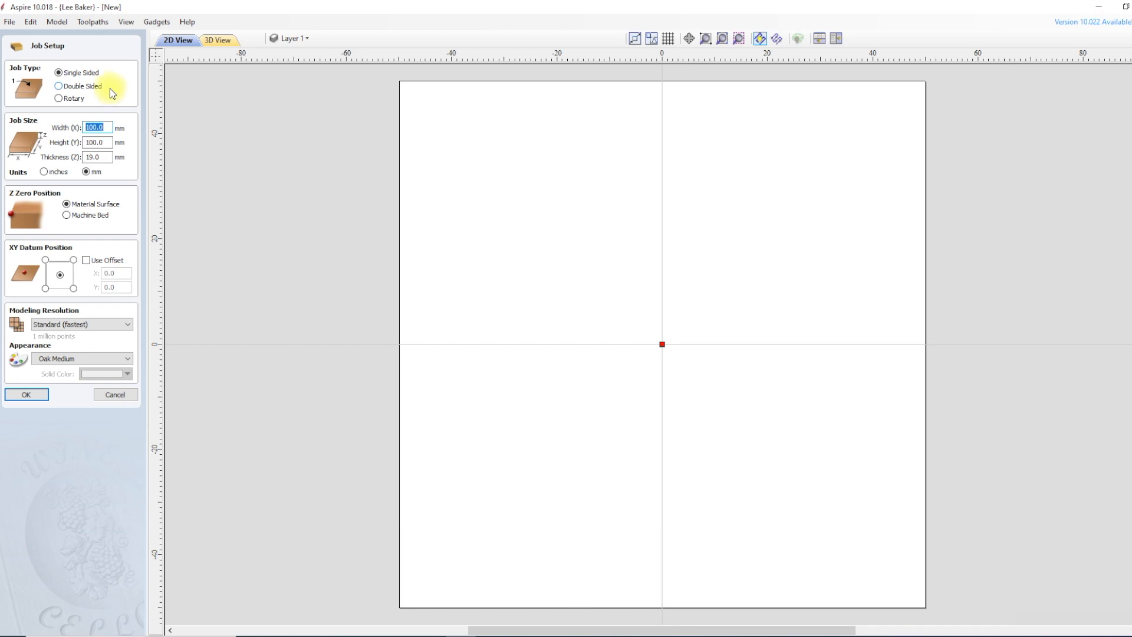
pyautogui.click(59, 73)
pyautogui.moveTo(106, 128); pyautogui.dragTo(80, 129)
pyautogui.write('1')
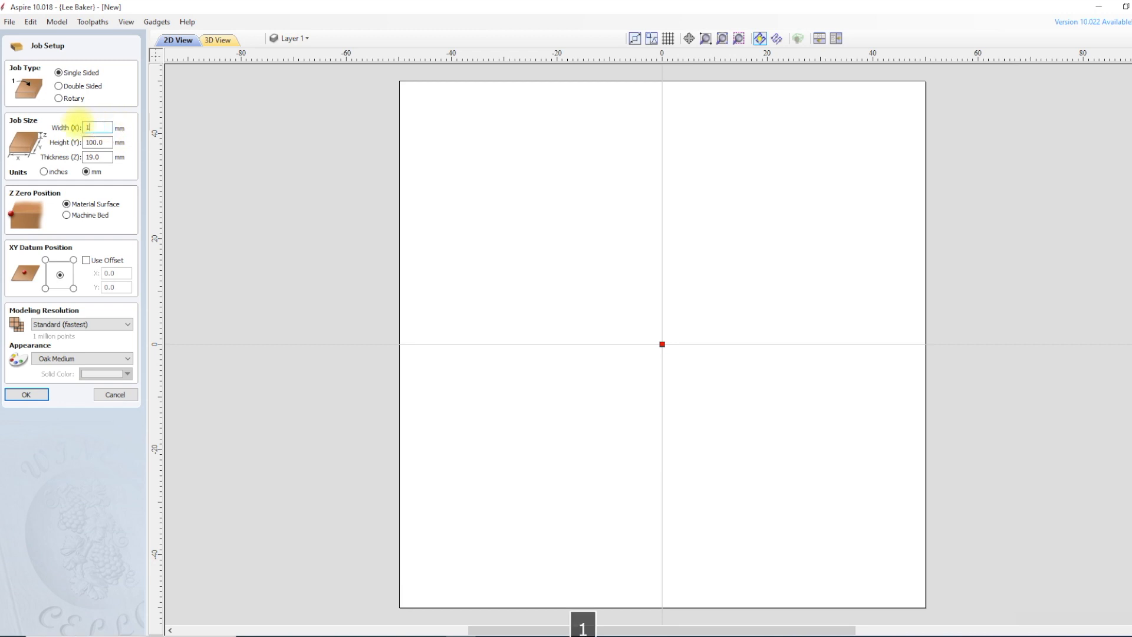
pyautogui.write('71')
pyautogui.click(106, 142)
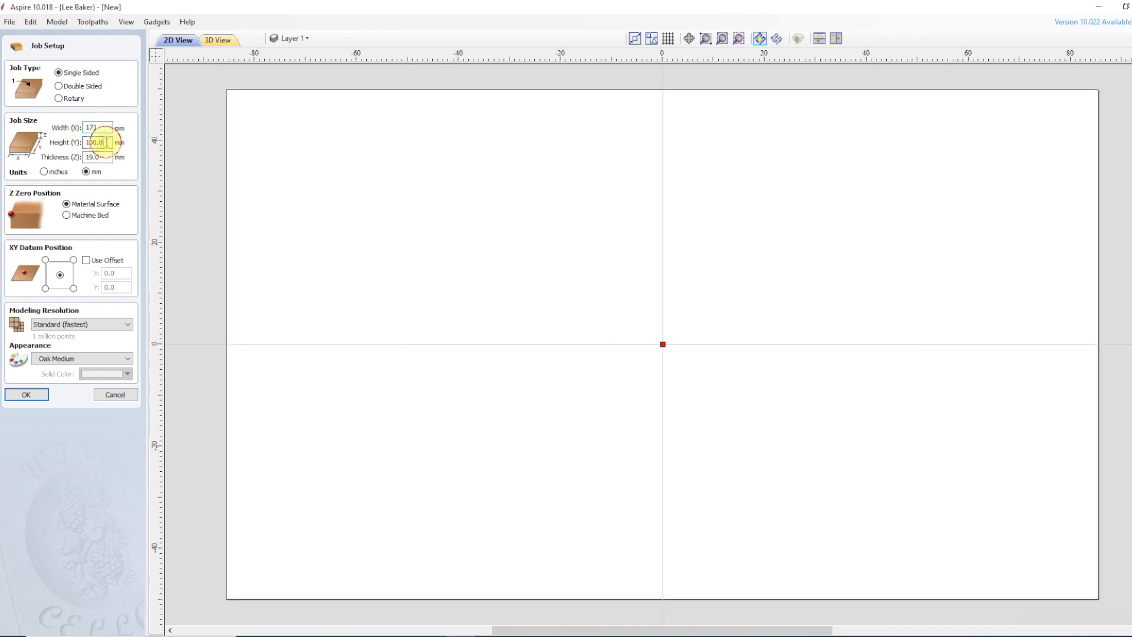
pyautogui.press('BackSpace')
pyautogui.press('BackSpace')
pyautogui.write('17')
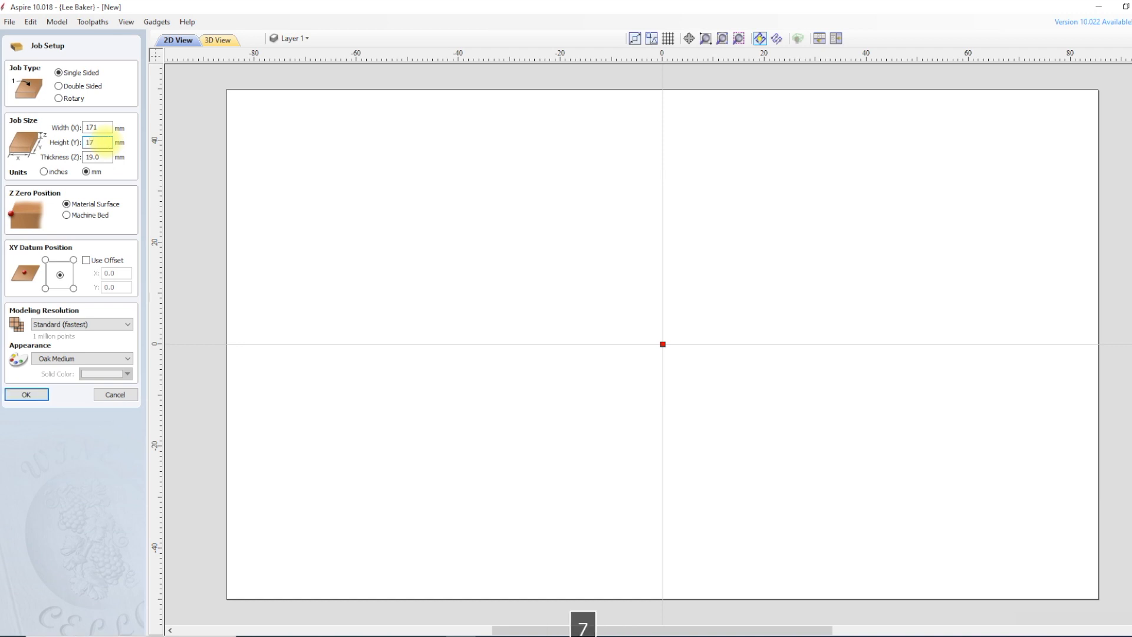
pyautogui.write('1')
# - Set the material thickness to 22 mm with the XY datum at the centre, and accept the job setup
pyautogui.click(105, 157)
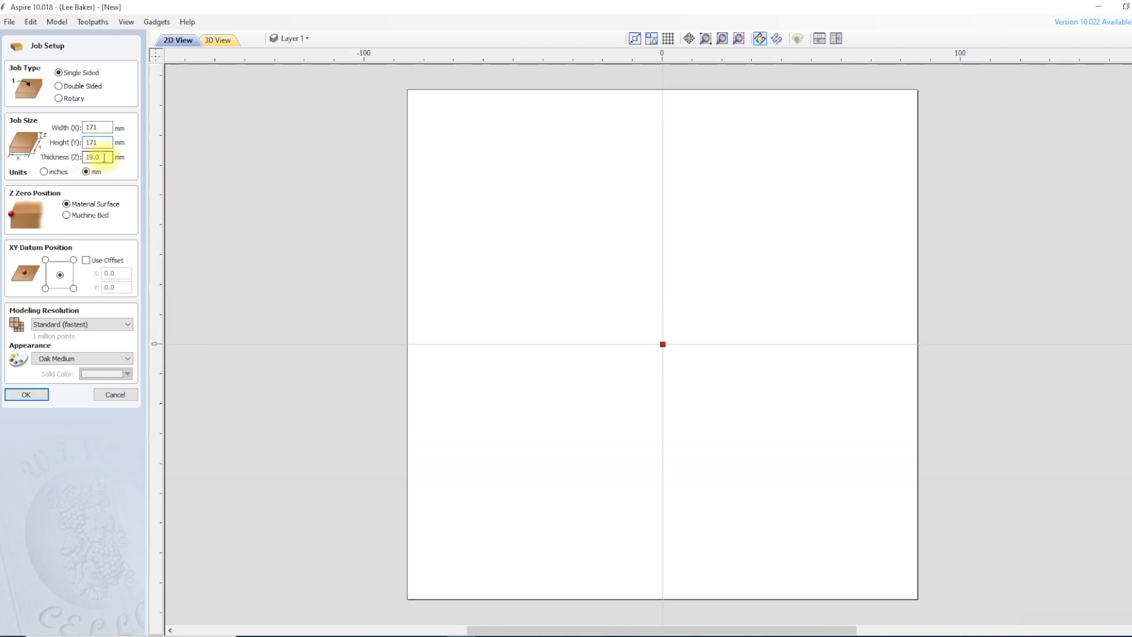
pyautogui.click(107, 157)
pyautogui.press('BackSpace')
pyautogui.press('BackSpace')
pyautogui.press('BackSpace')
pyautogui.press('BackSpace')
pyautogui.write('22')
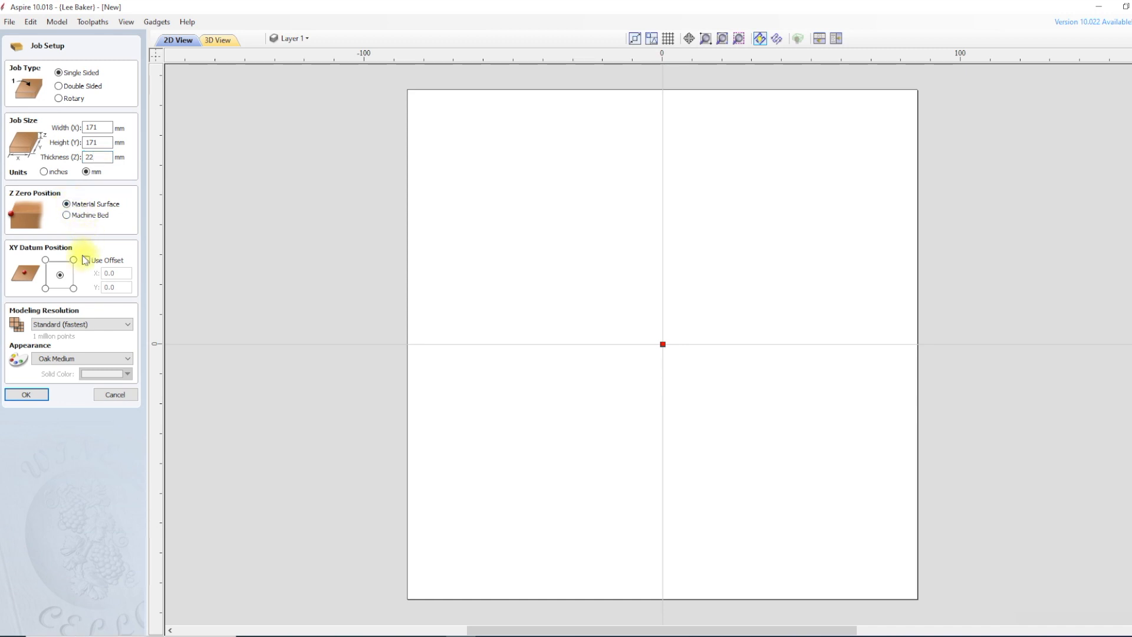
pyautogui.click(62, 276)
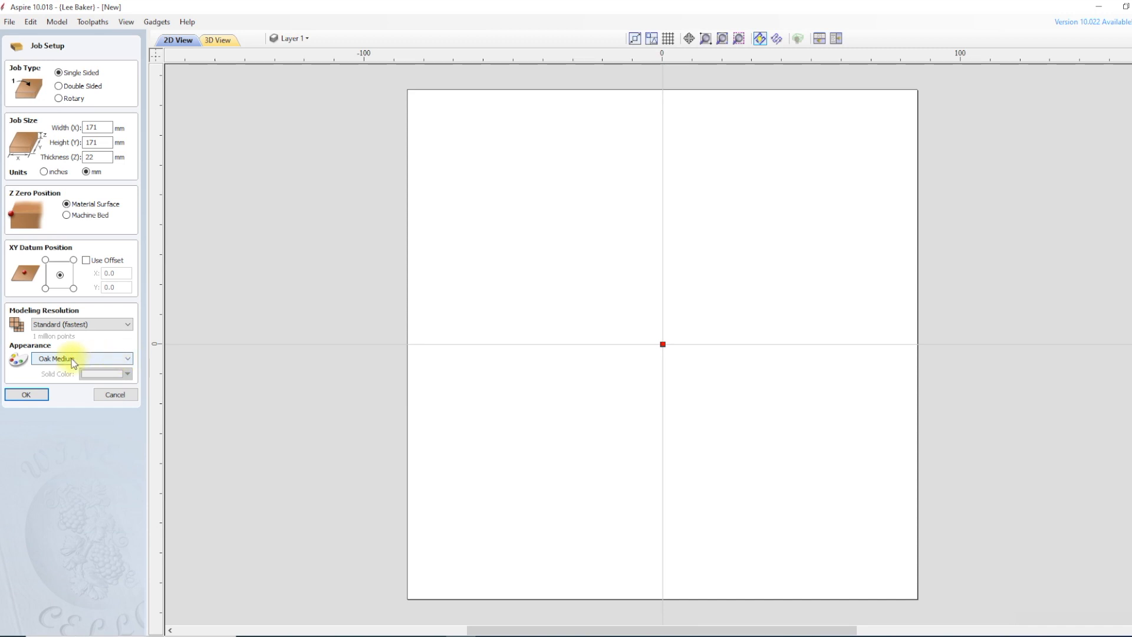
pyautogui.click(26, 395)
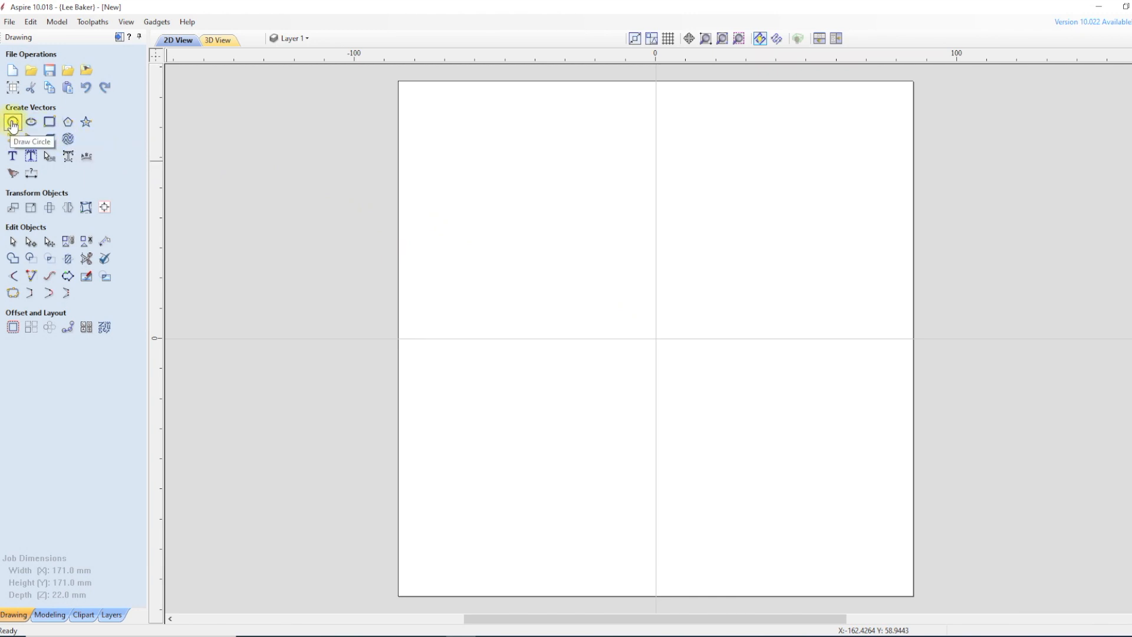
# - Draw a 142.5 mm diameter circle centred at X 0, Y 0
pyautogui.click(12, 123)
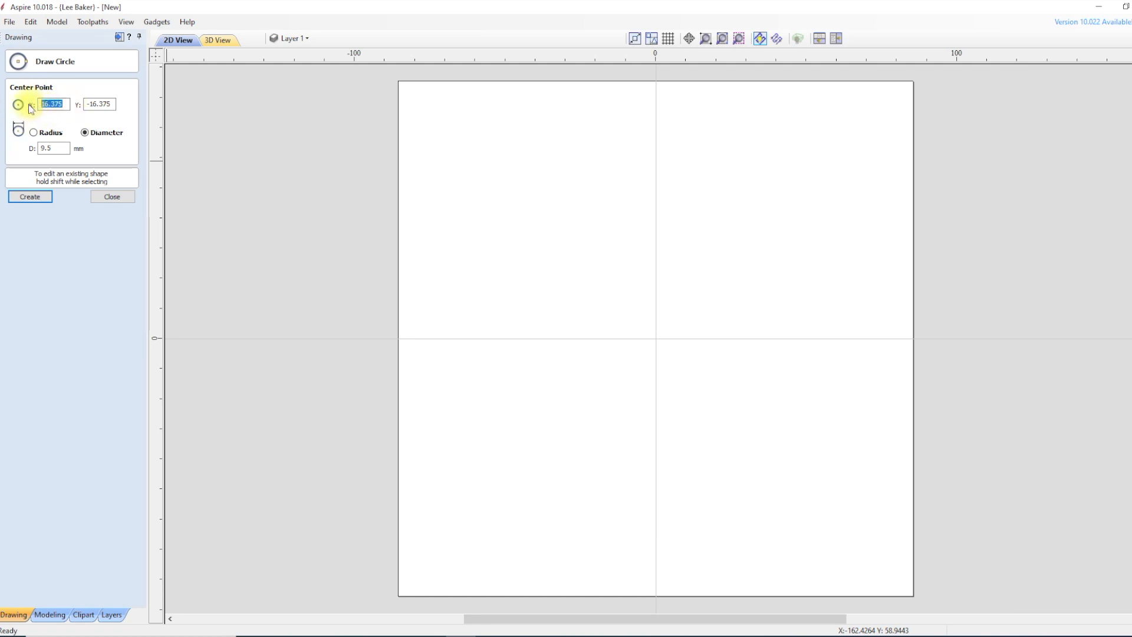
pyautogui.write('0')
pyautogui.doubleClick(87, 104)
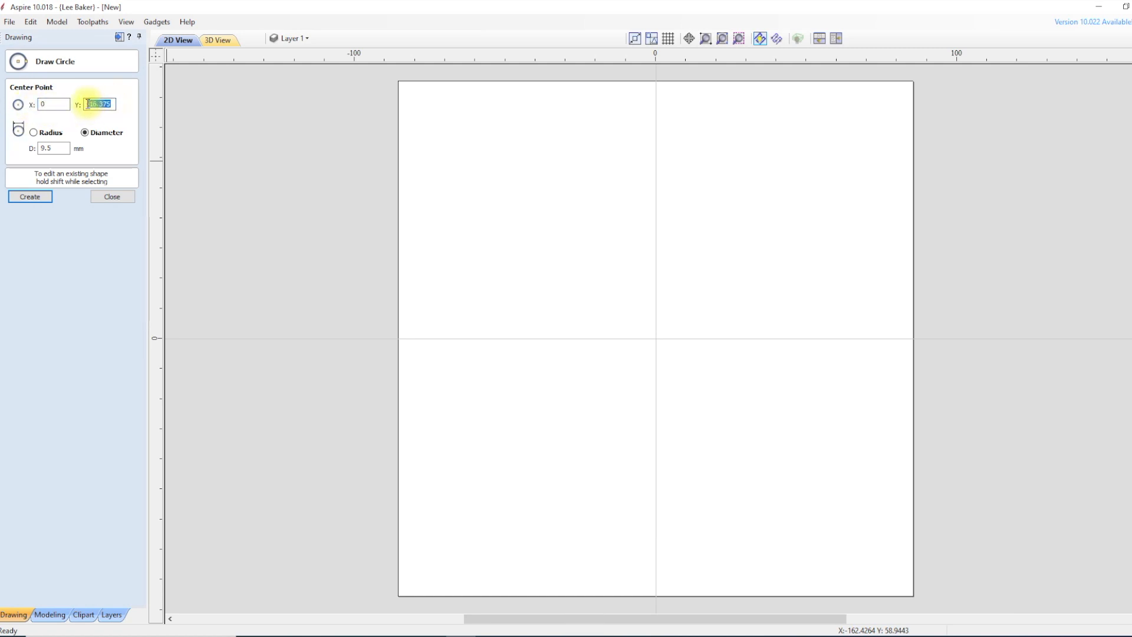
pyautogui.write('0')
pyautogui.doubleClick(54, 148)
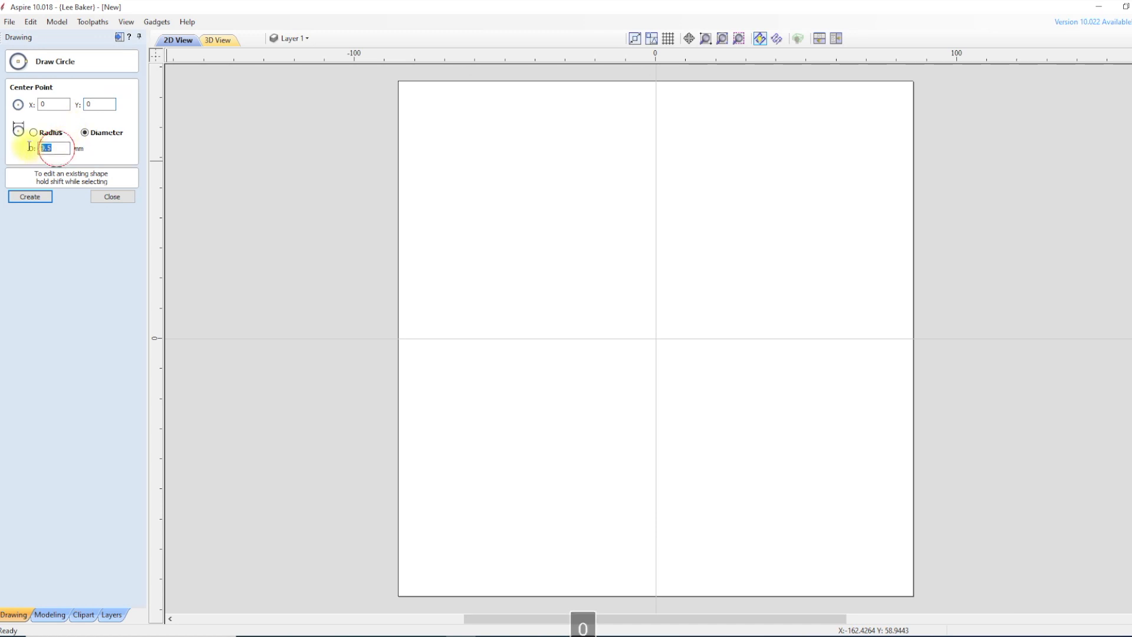
pyautogui.write('142.5')
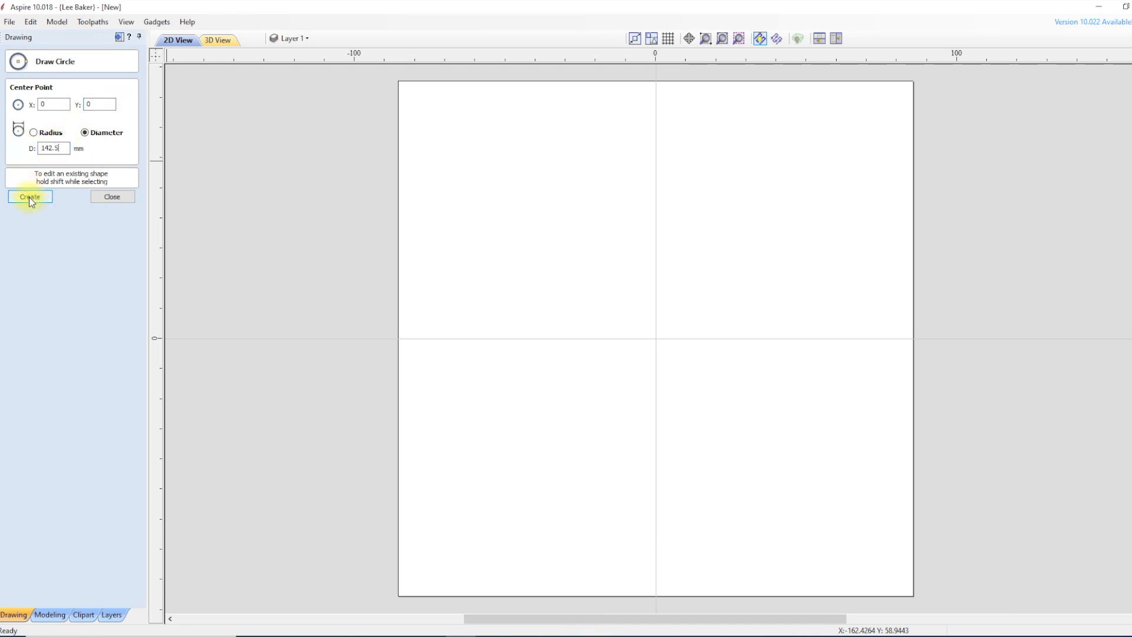
pyautogui.click(30, 197)
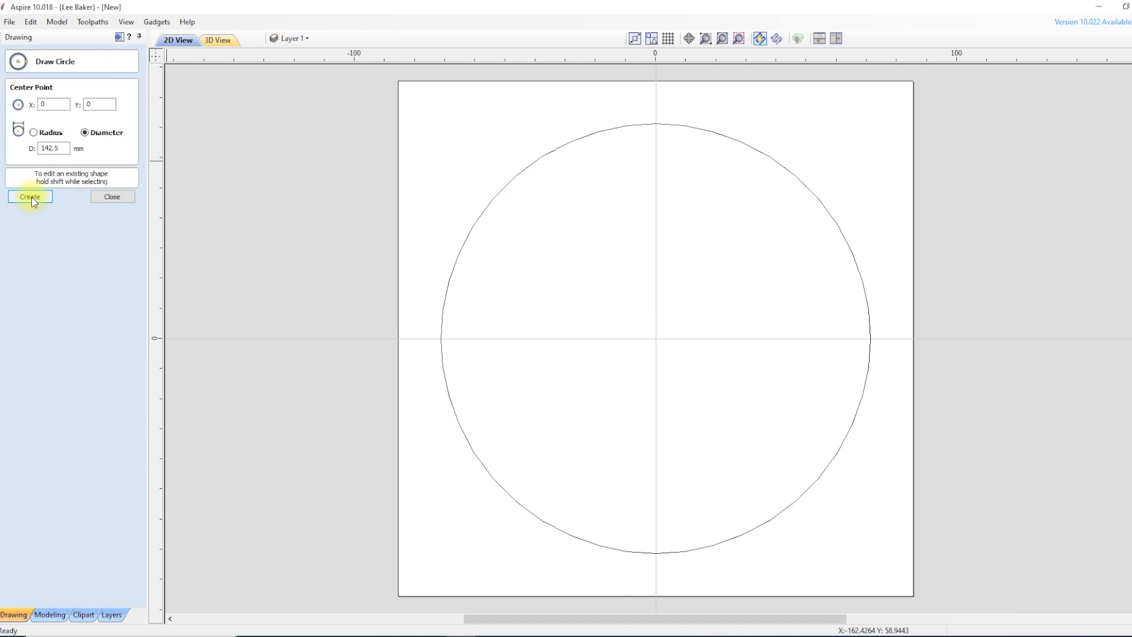
# - Add a concentric circle with a diameter of 84 mm at the job's centre
pyautogui.doubleClick(41, 148)
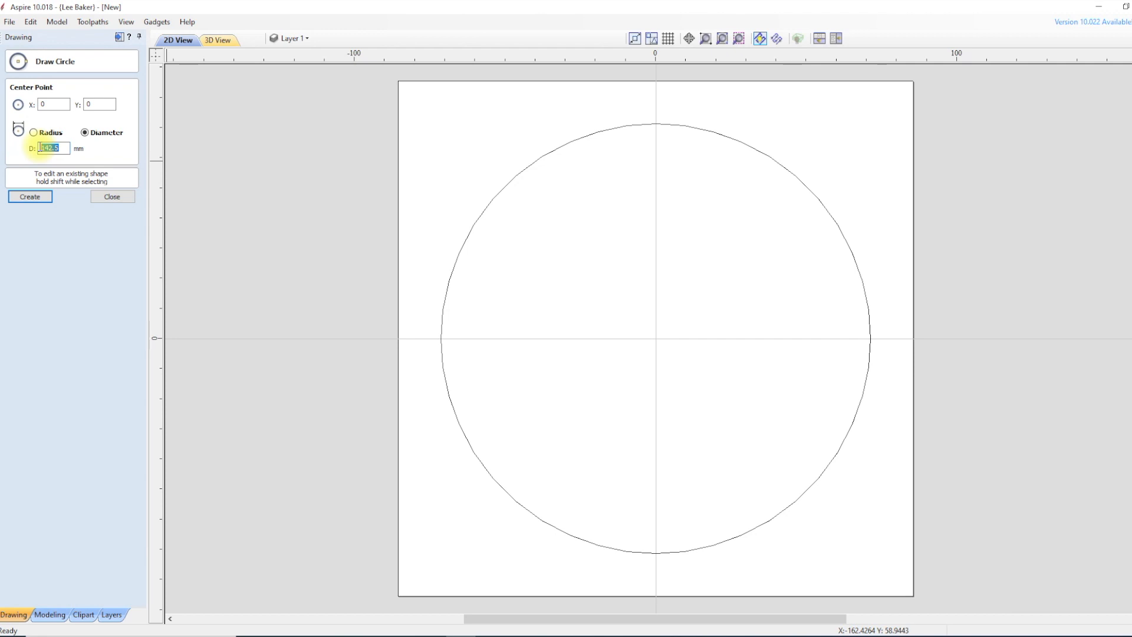
pyautogui.press('BackSpace')
pyautogui.write('84')
pyautogui.click(33, 197)
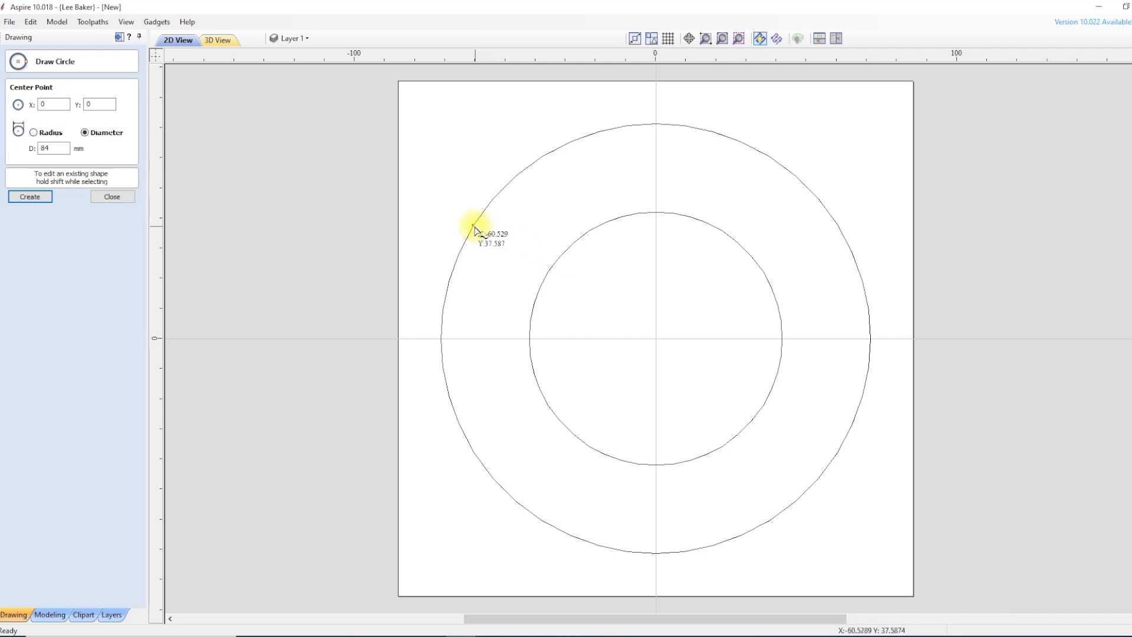
# - Add a concentric 113.25 mm diameter circle between the inner and outer circles, and finish drawing circles
pyautogui.doubleClick(44, 148)
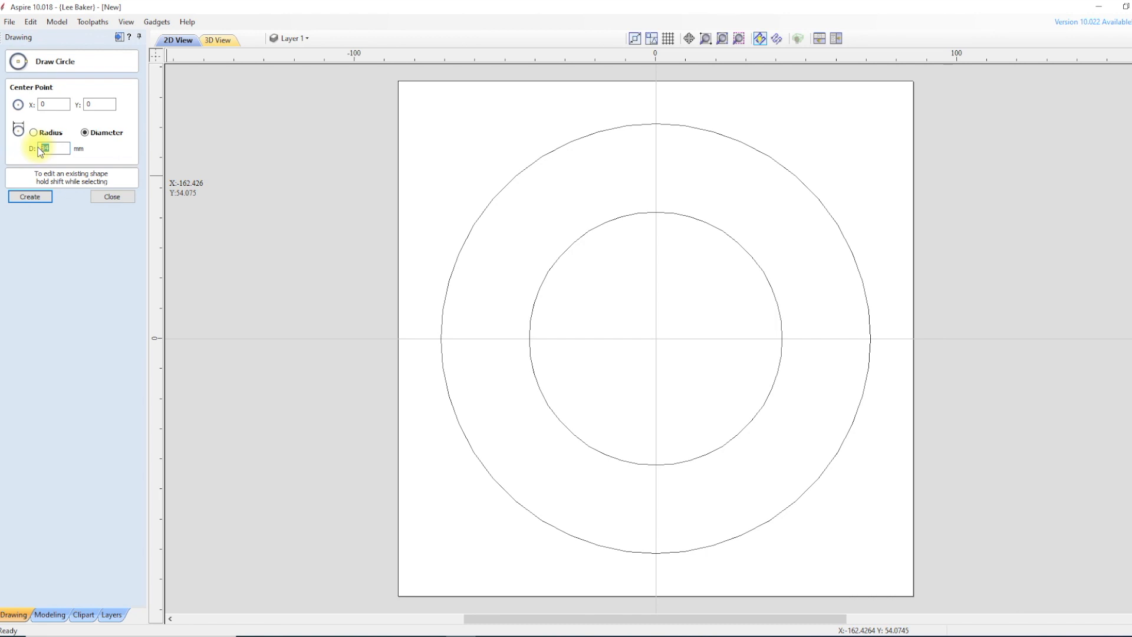
pyautogui.press('BackSpace')
pyautogui.write('113.2')
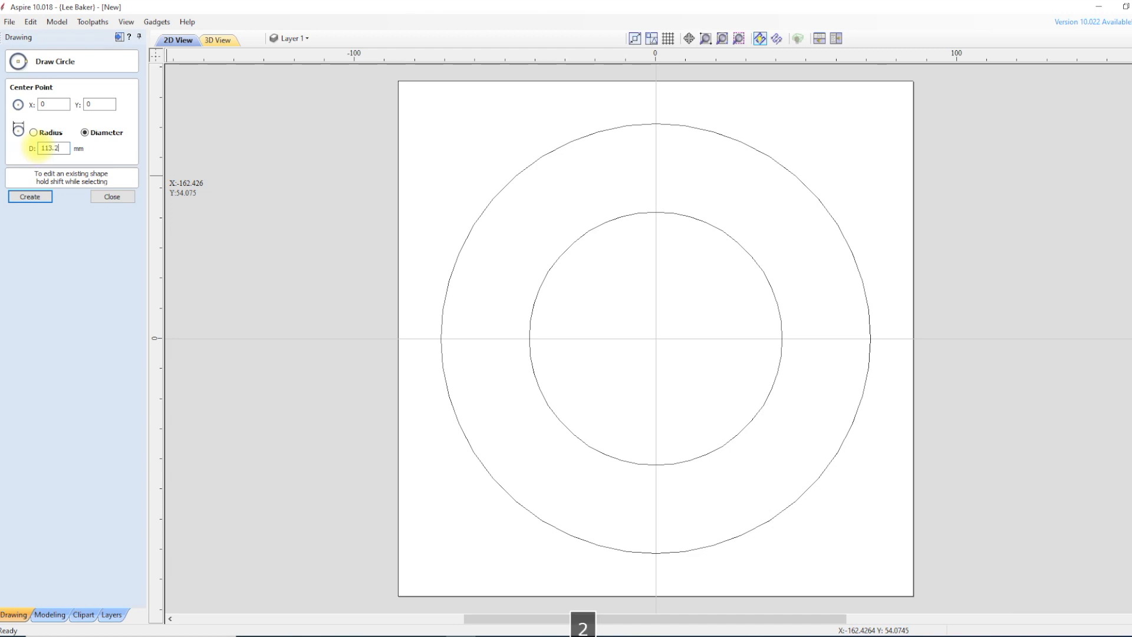
pyautogui.write('5')
pyautogui.click(31, 196)
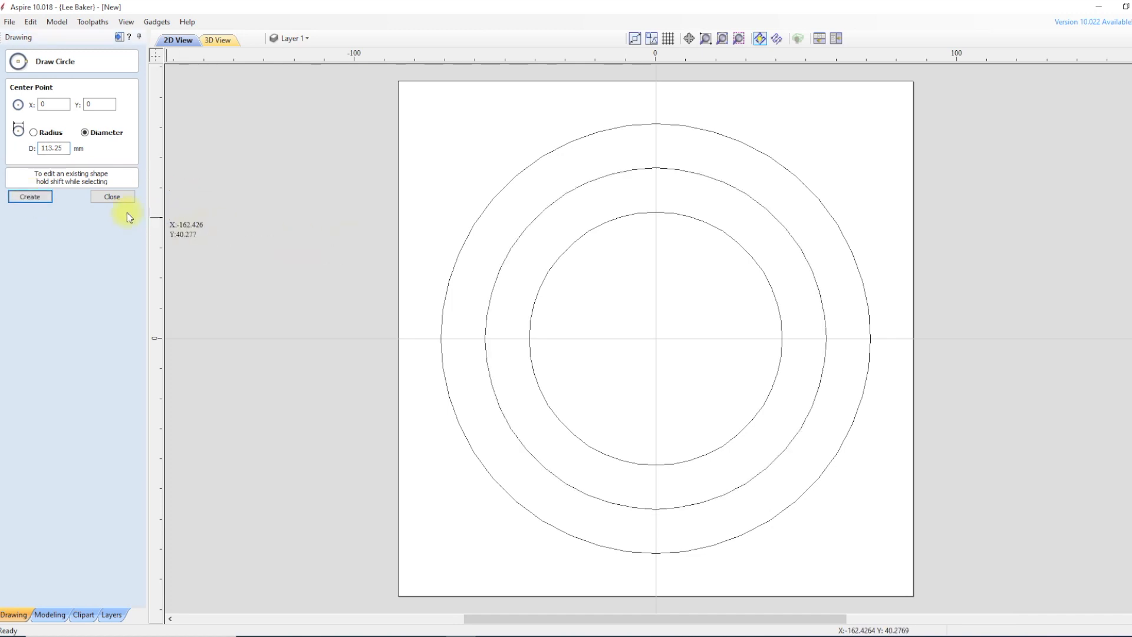
pyautogui.click(111, 197)
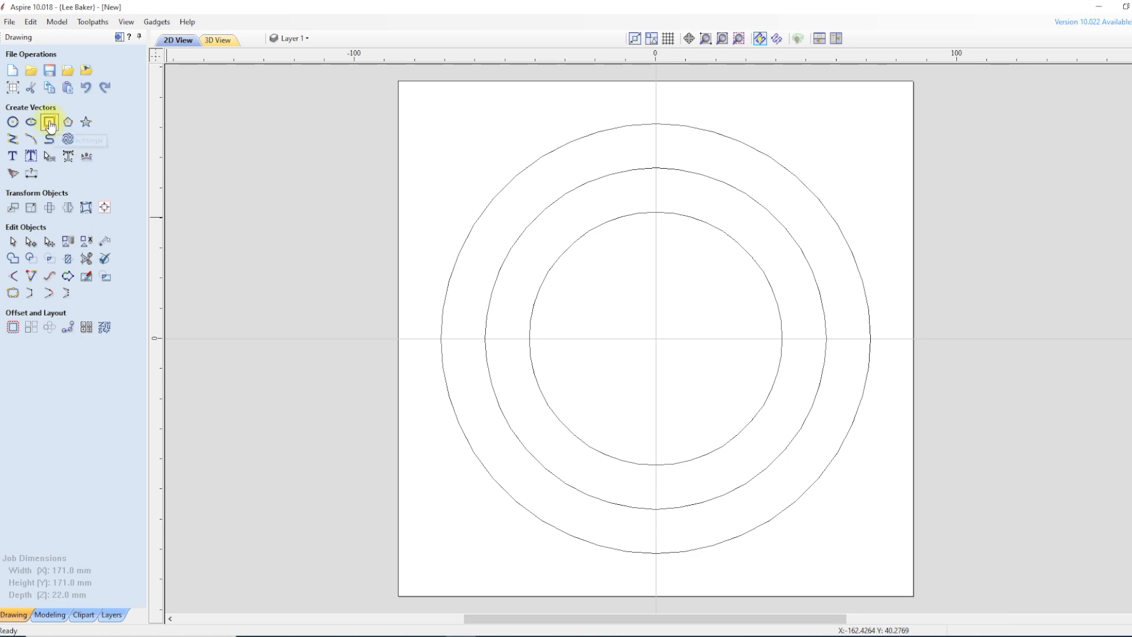
# - Draw a square-cornered 32.75 by 32.75 mm rectangle centred at X 0, Y 0
pyautogui.click(51, 123)
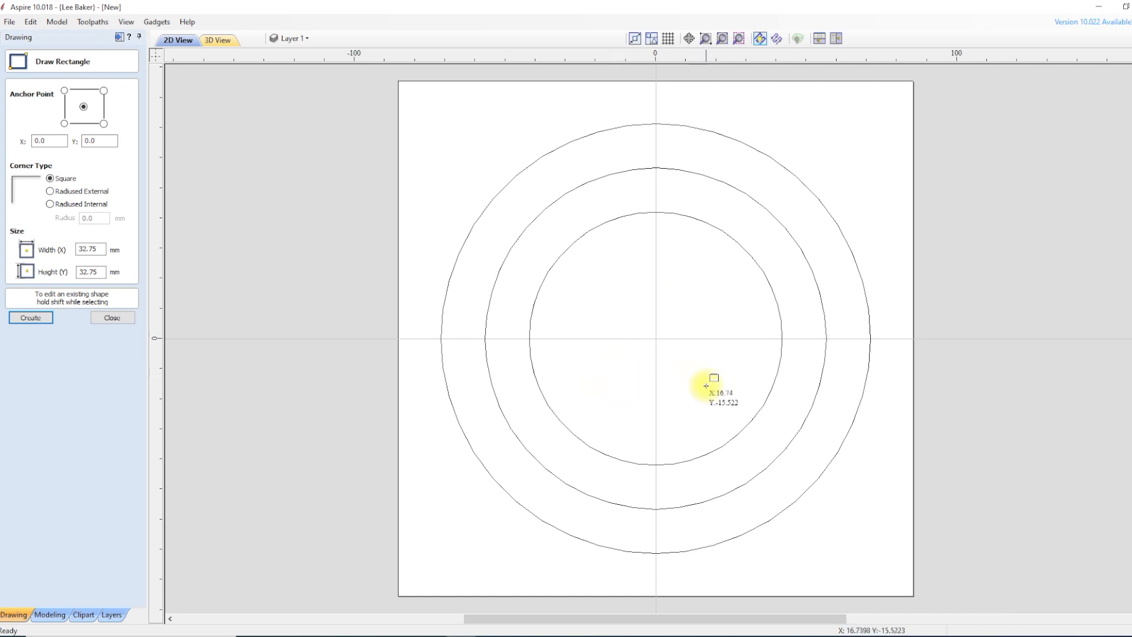
pyautogui.click(103, 249)
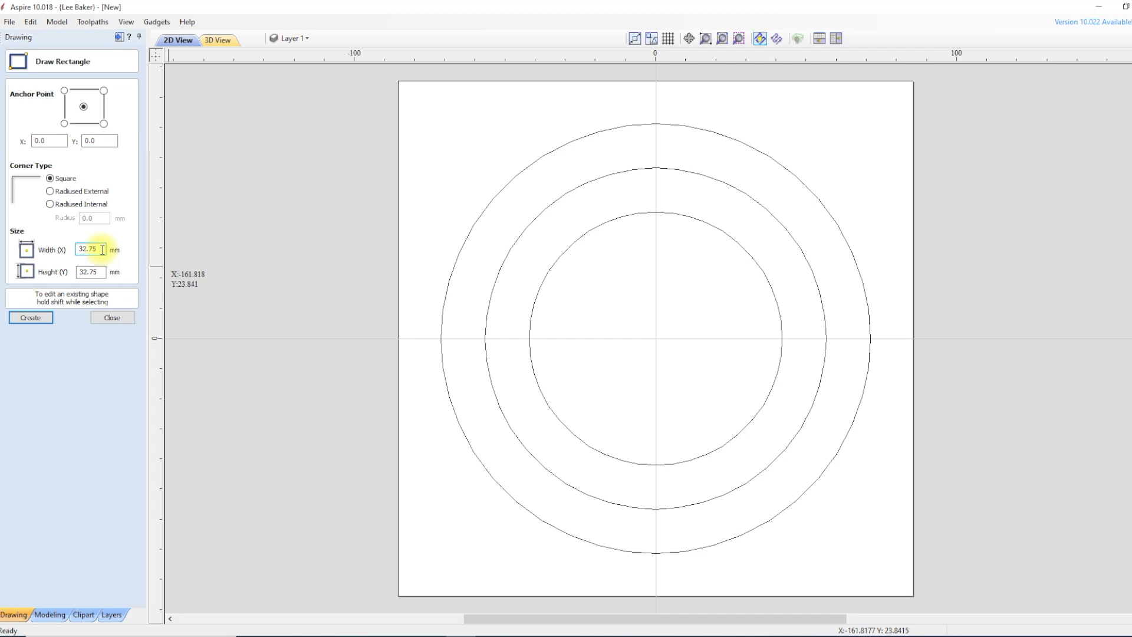
pyautogui.click(100, 272)
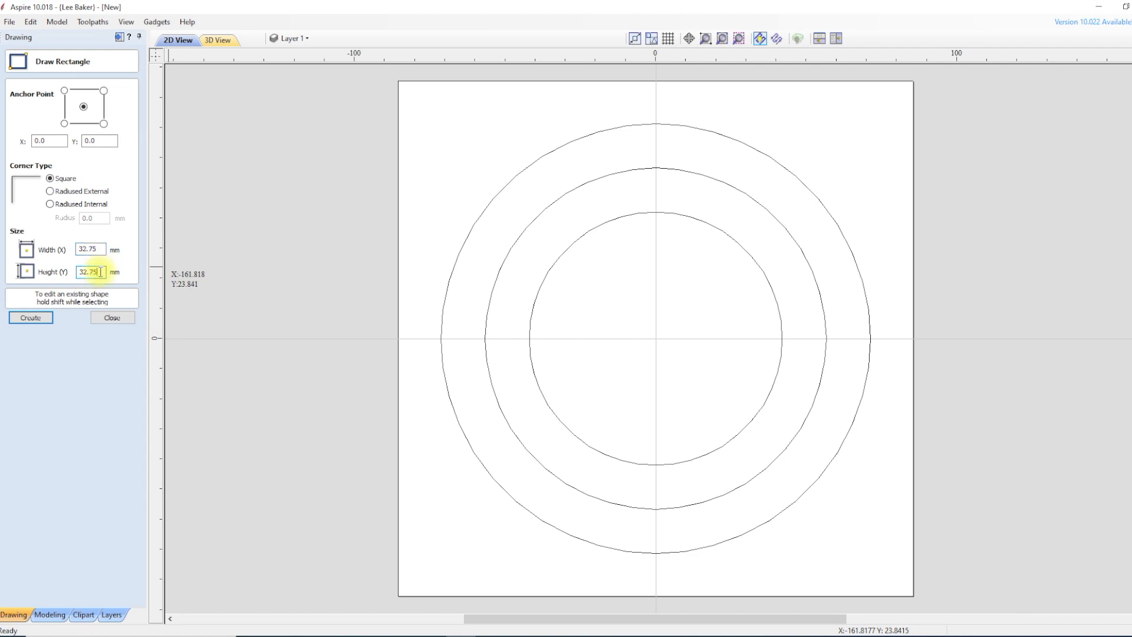
pyautogui.click(31, 317)
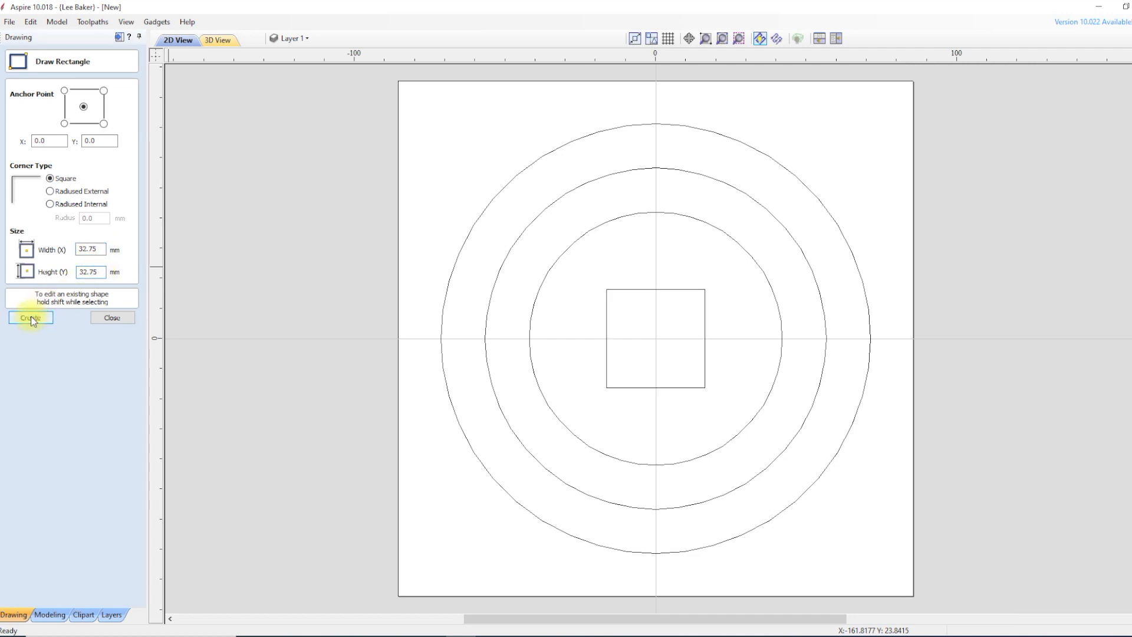
pyautogui.click(114, 317)
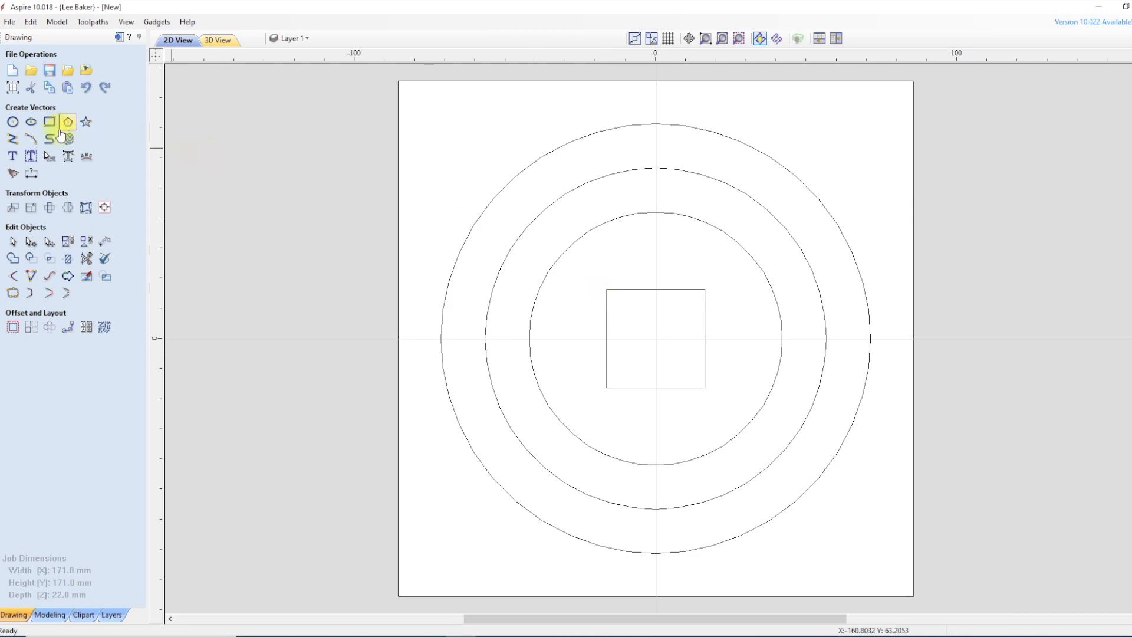
# - Place a 9.5 mm diameter circle on each of the four corners of the centre square, and deselect everything
pyautogui.click(13, 123)
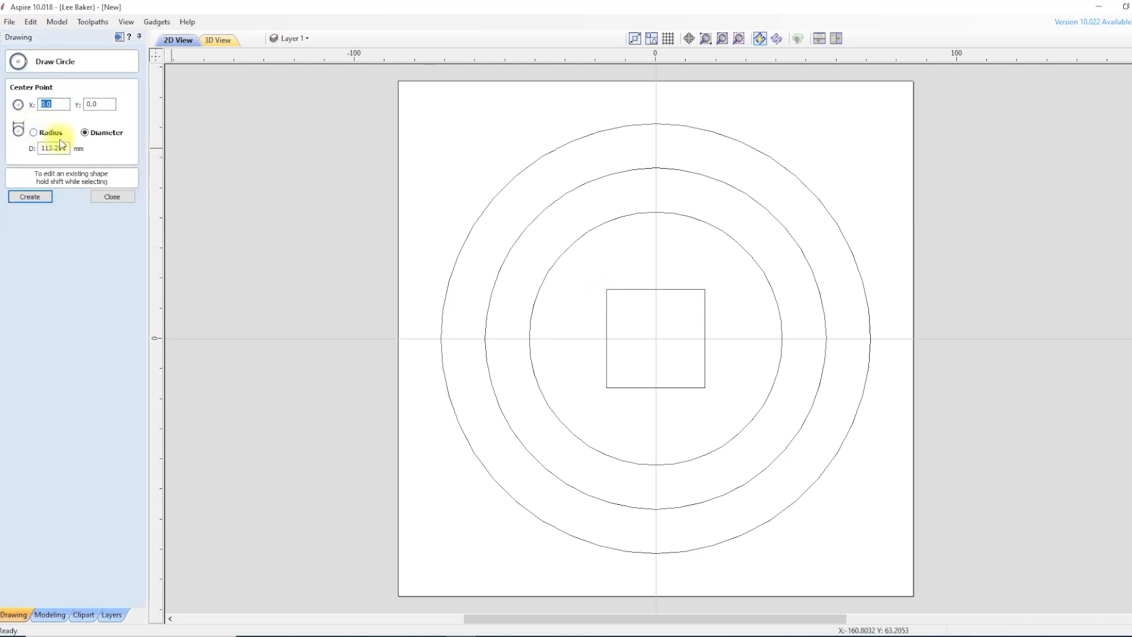
pyautogui.moveTo(66, 149); pyautogui.dragTo(23, 144)
pyautogui.write('9.5')
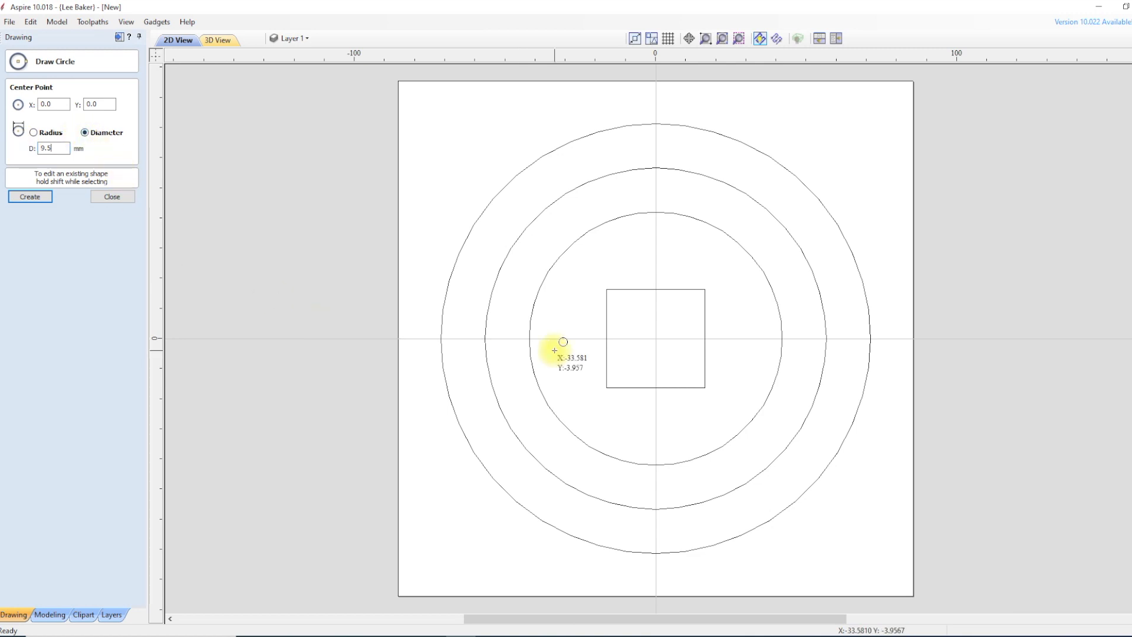
pyautogui.click(607, 290)
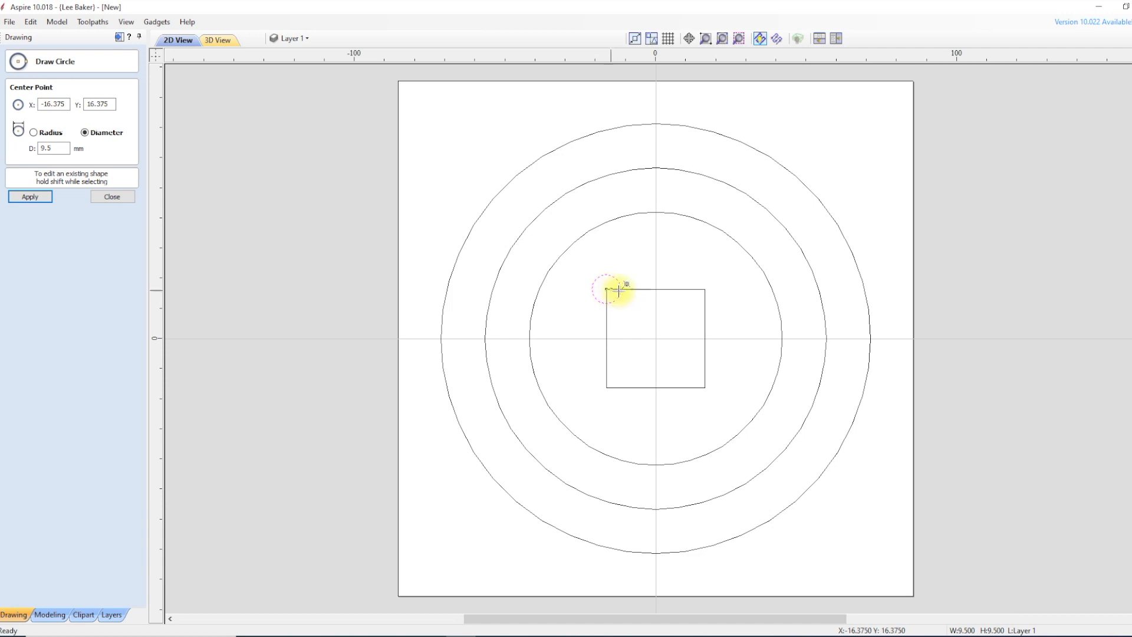
pyautogui.click(706, 289)
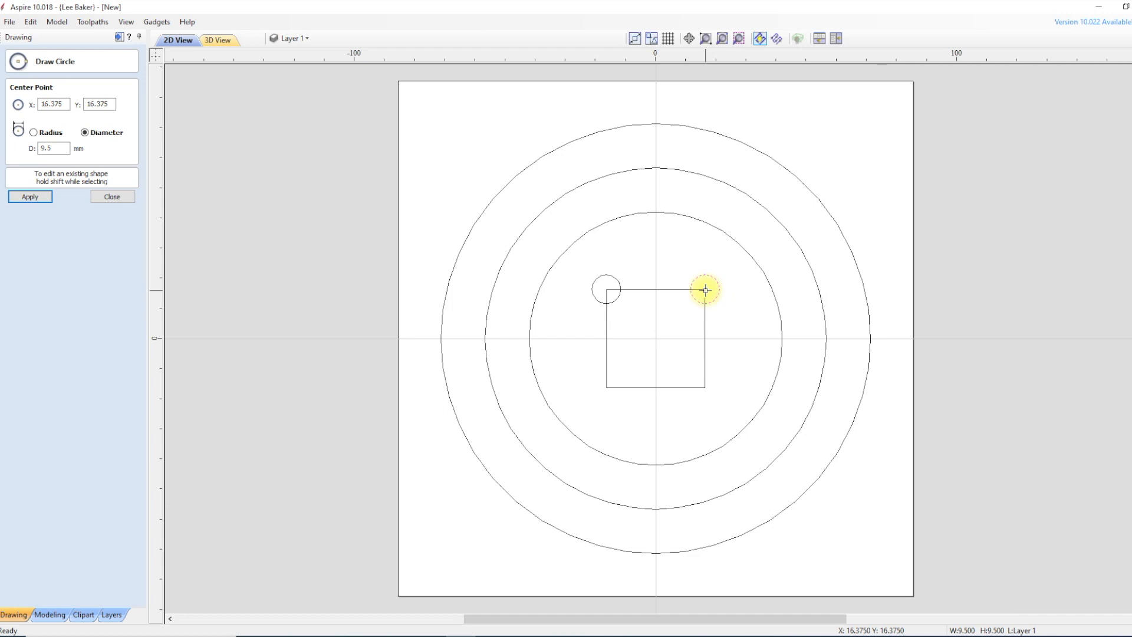
pyautogui.click(704, 387)
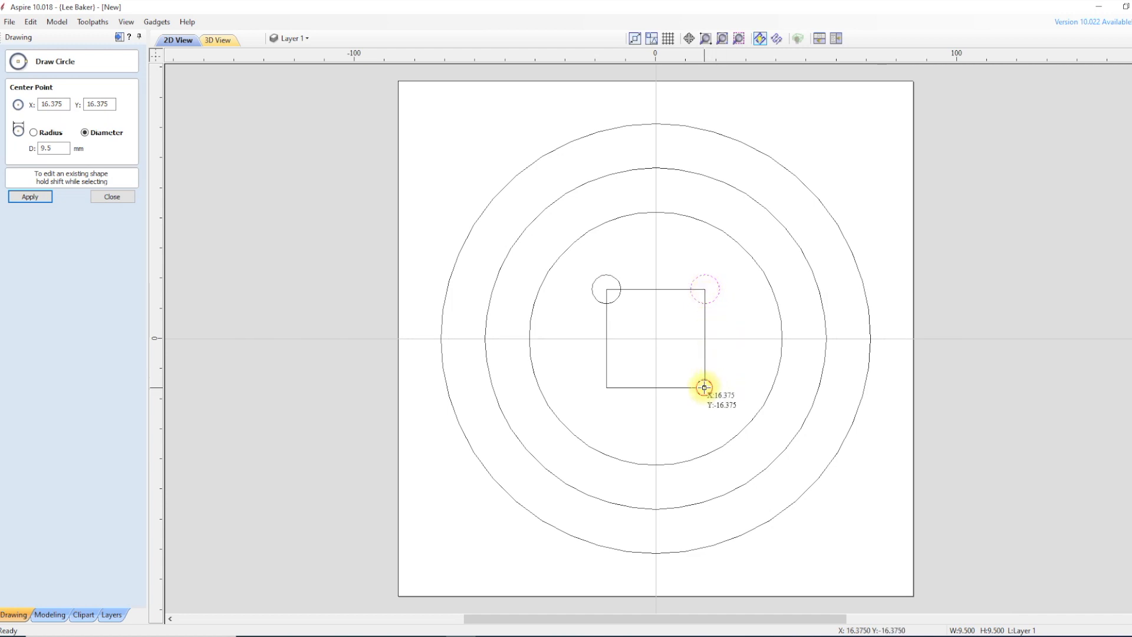
pyautogui.click(607, 387)
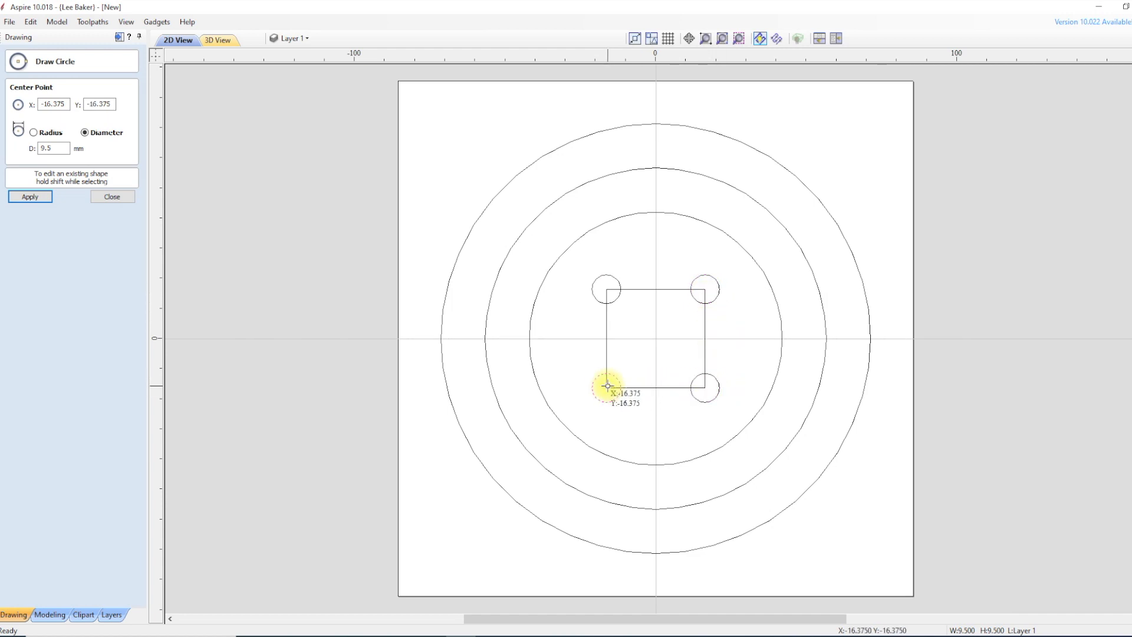
pyautogui.click(115, 197)
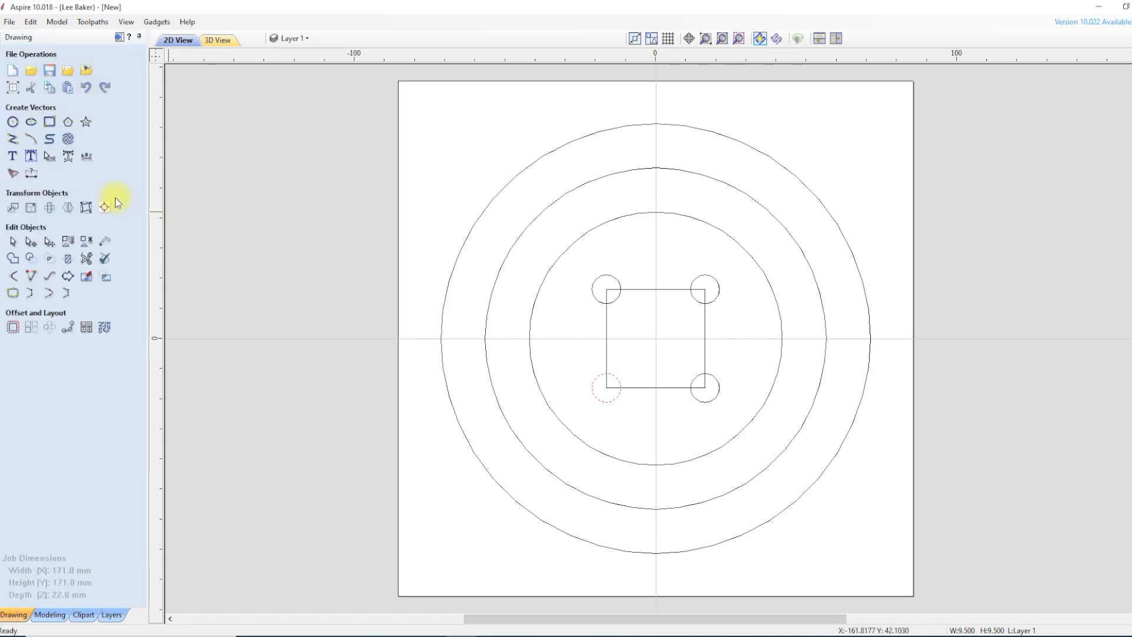
pyautogui.click(297, 243)
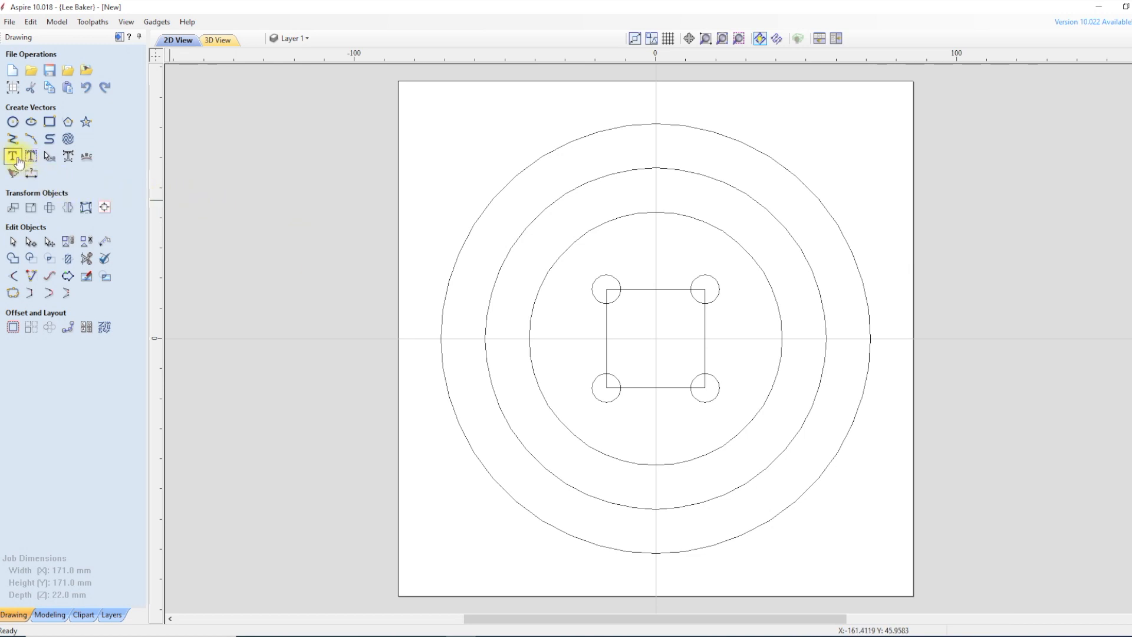
# - Create the text SMUGWOOD in centre-aligned TrueType Arial with a height of 15 mm
pyautogui.click(13, 158)
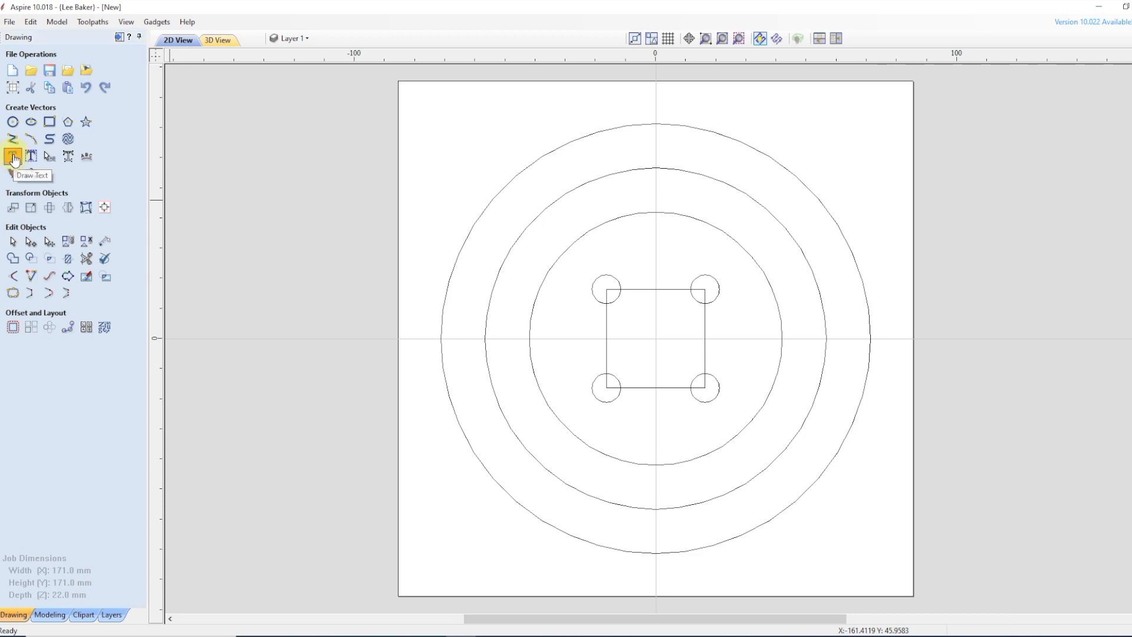
pyautogui.write('SM')
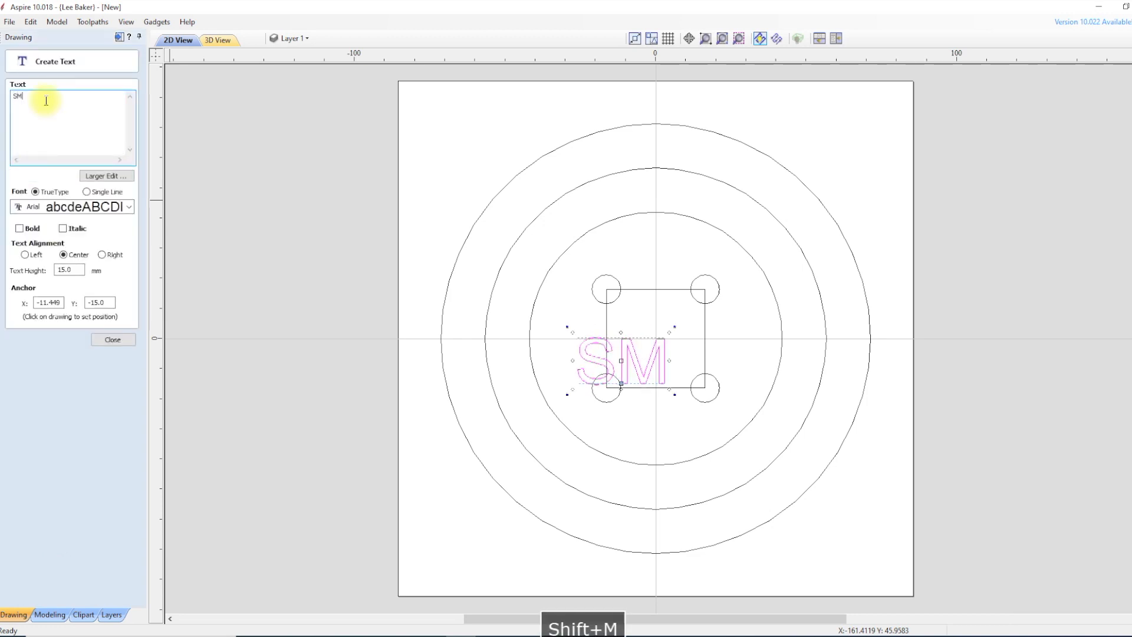
pyautogui.write('UGWOOD')
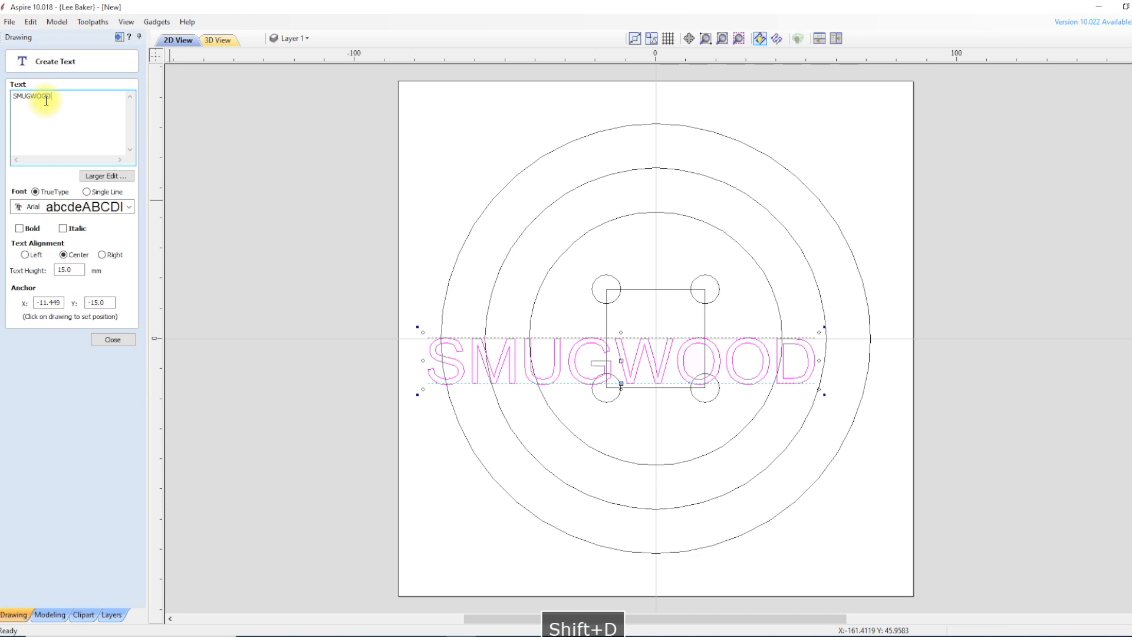
pyautogui.click(76, 269)
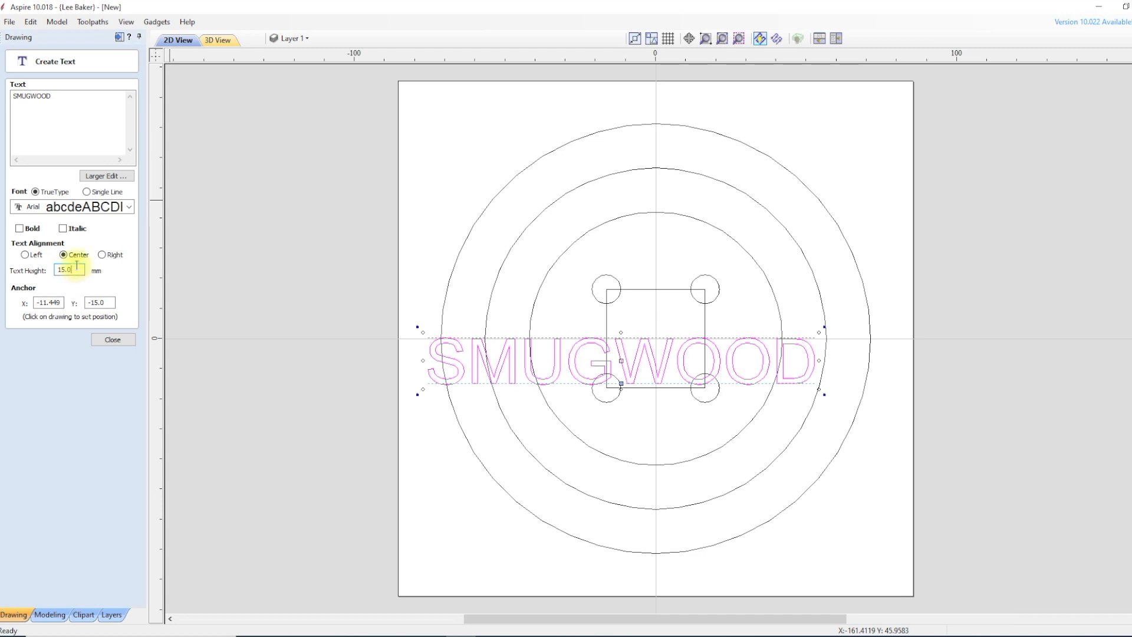
pyautogui.click(36, 192)
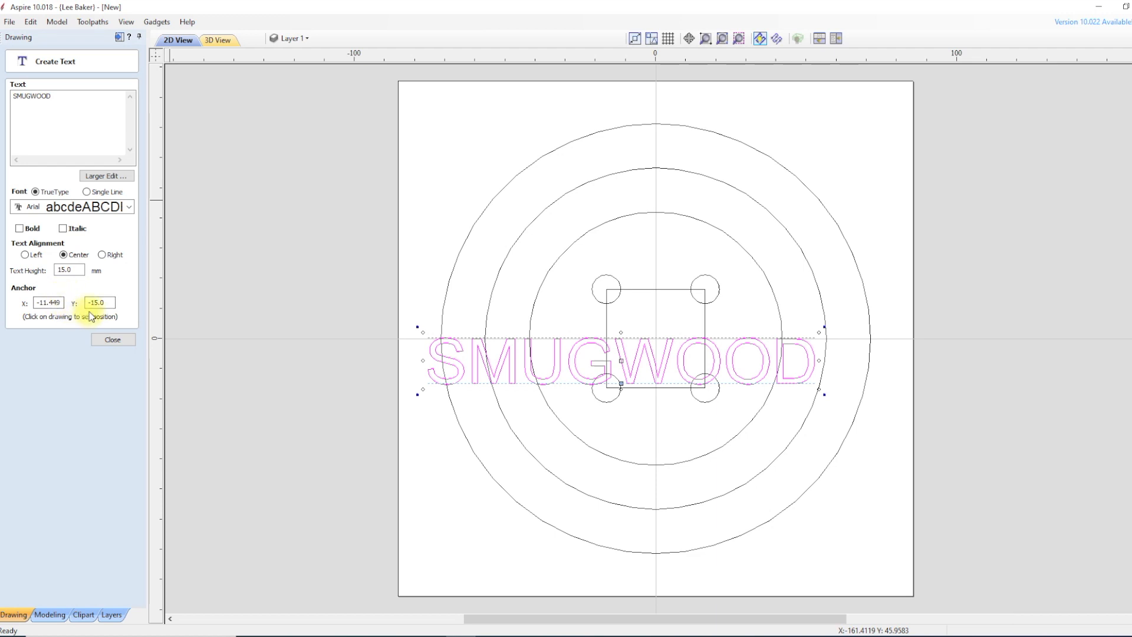
pyautogui.click(112, 340)
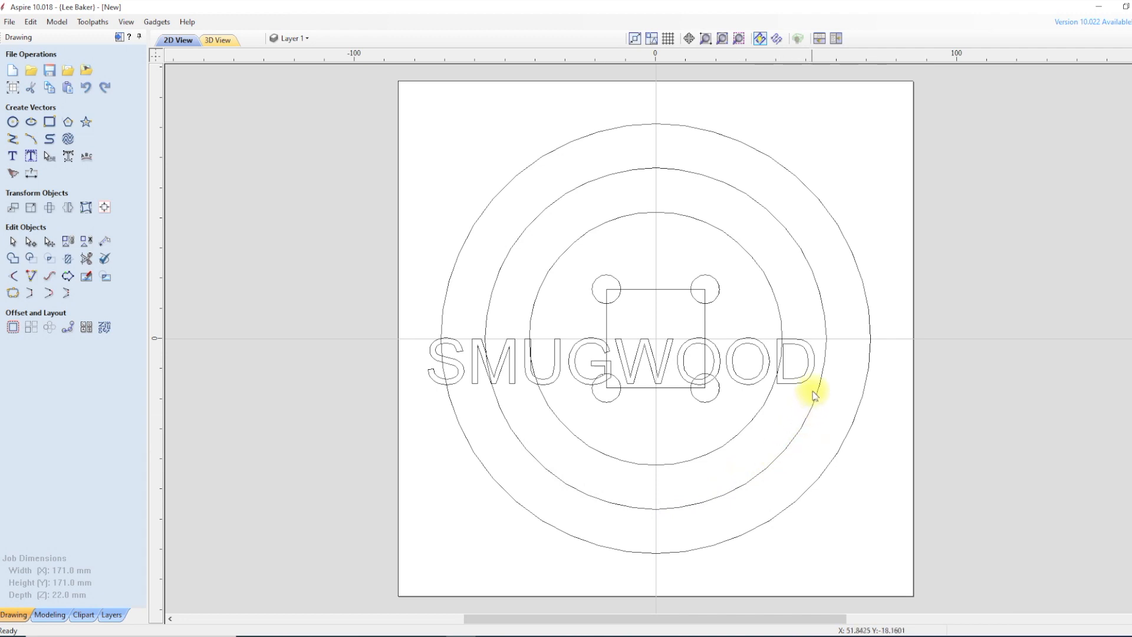
# - Wrap the SMUGWOOD text along the lower part of the middle circle with Text On A Curve
pyautogui.click(824, 340)
pyautogui.click(815, 346)
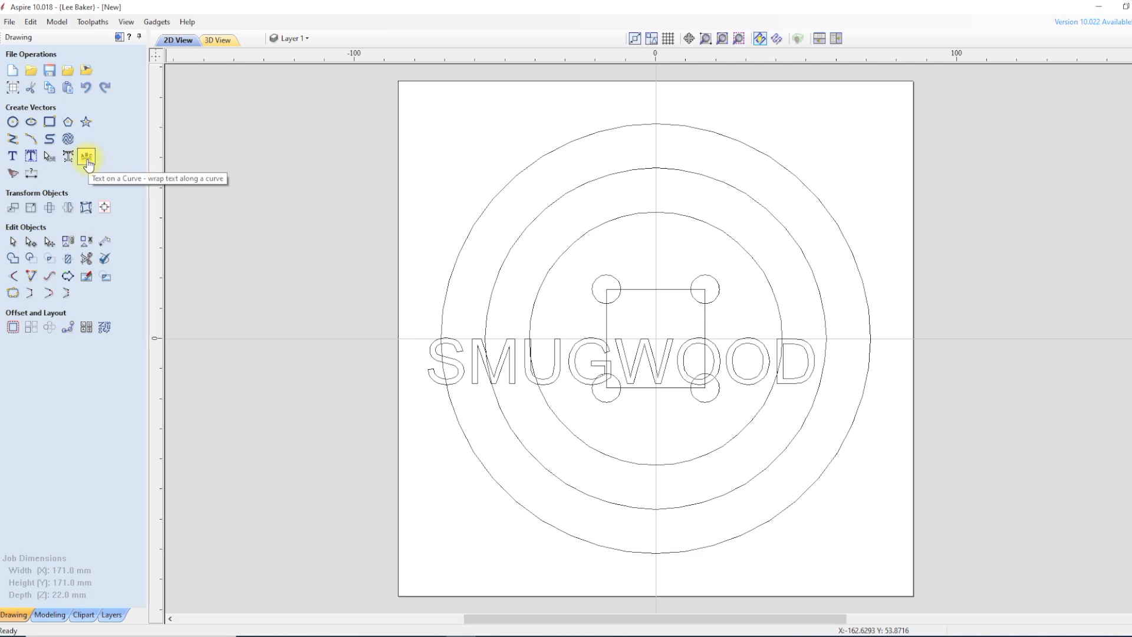
pyautogui.click(87, 159)
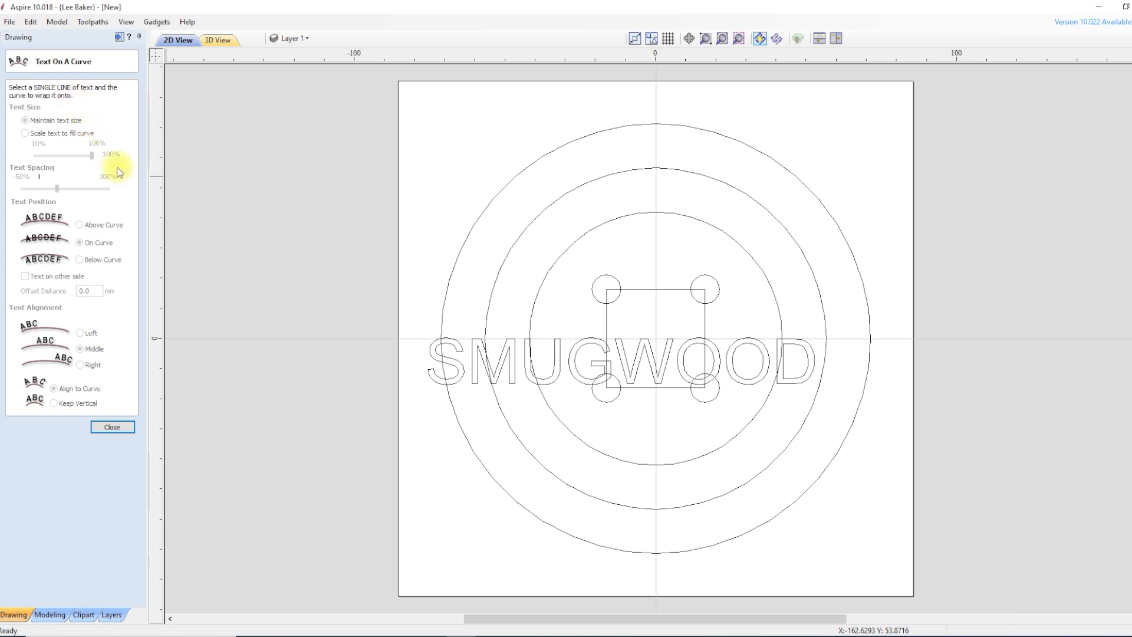
pyautogui.click(434, 378)
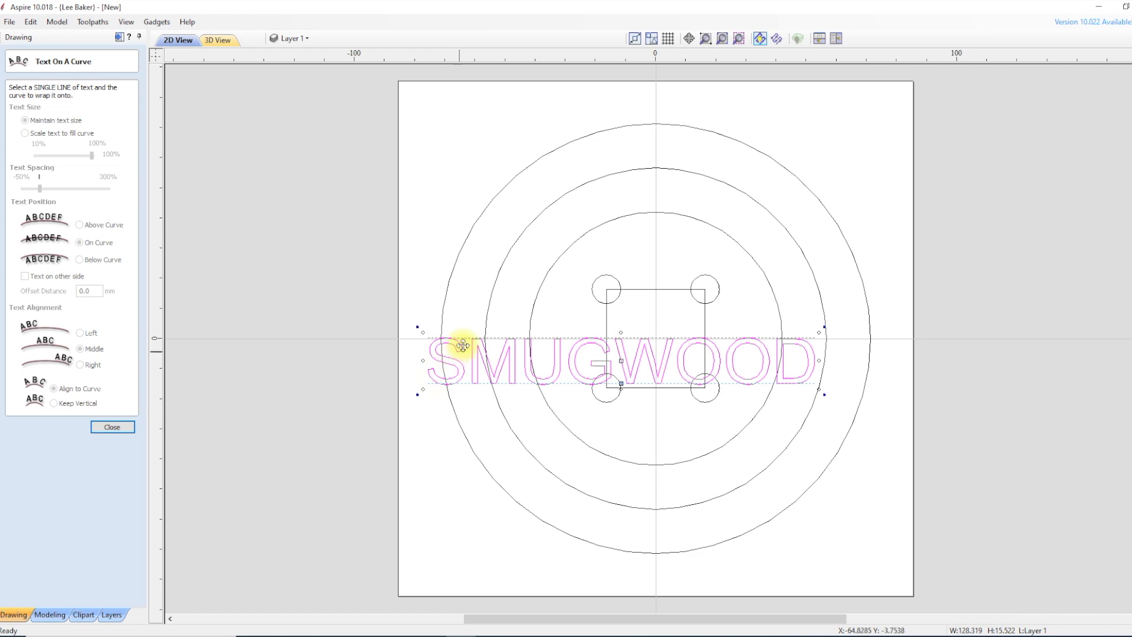
pyautogui.keyDown('shift'); pyautogui.click(489, 305); pyautogui.keyUp('shift')
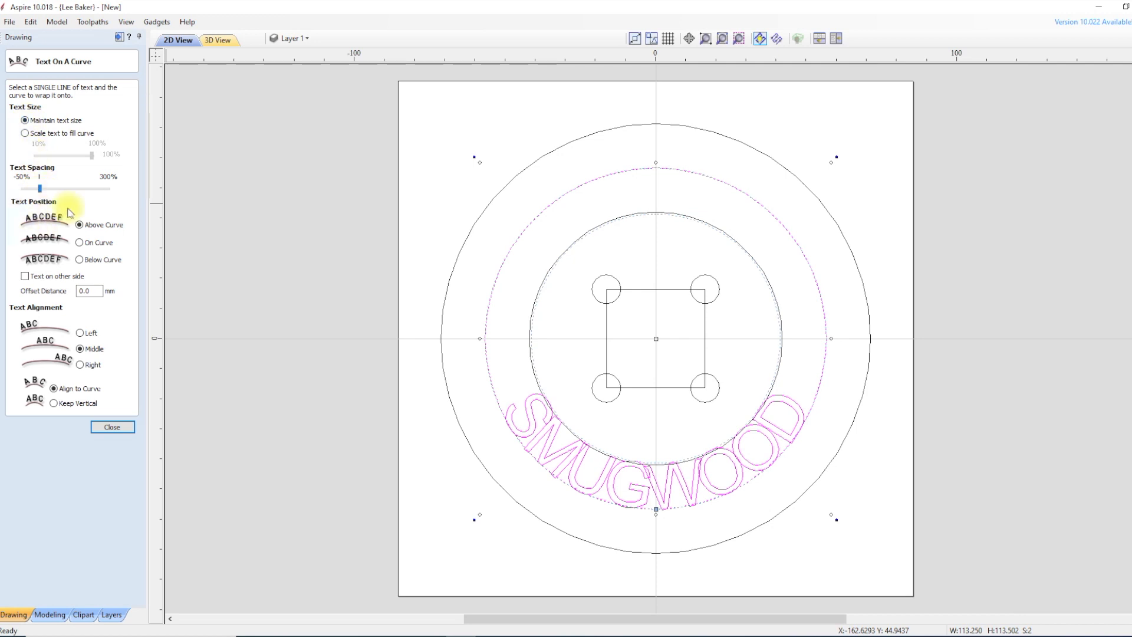
# - Position the wrapped lettering on the curve, slightly widen its letter spacing, and finish with everything deselected
pyautogui.click(80, 245)
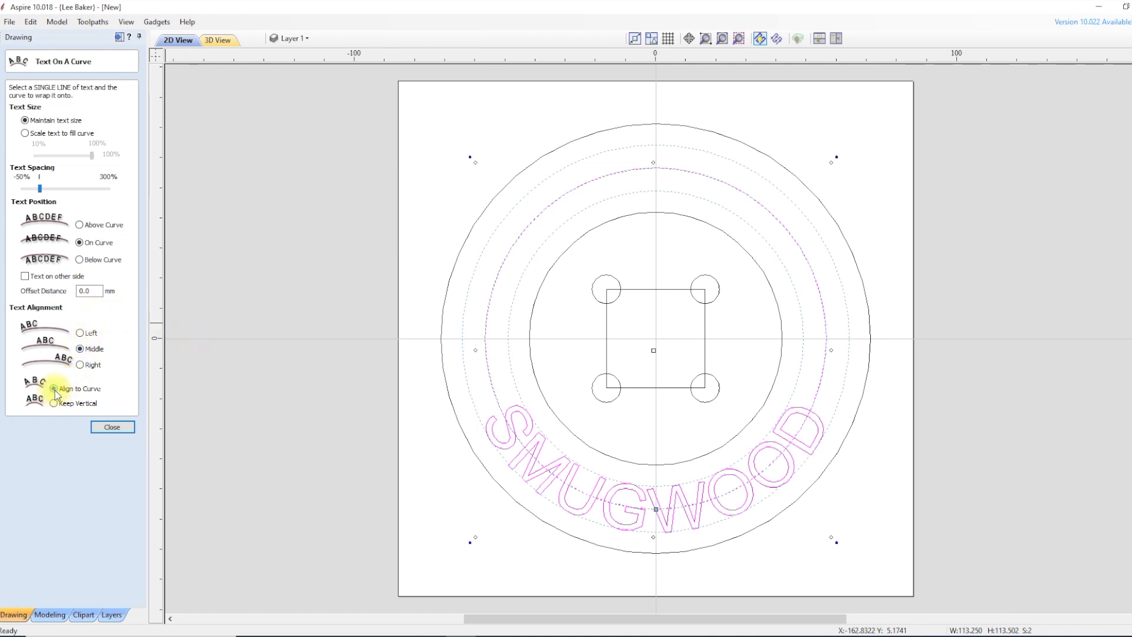
pyautogui.click(40, 189)
pyautogui.moveTo(40, 189); pyautogui.dragTo(47, 189)
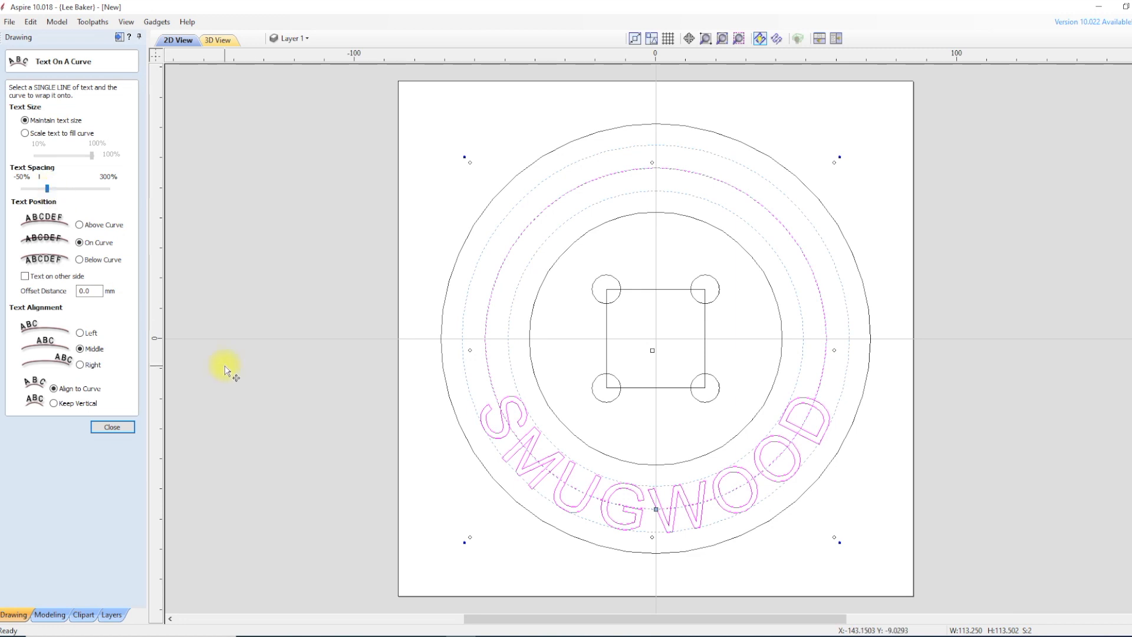
pyautogui.click(122, 427)
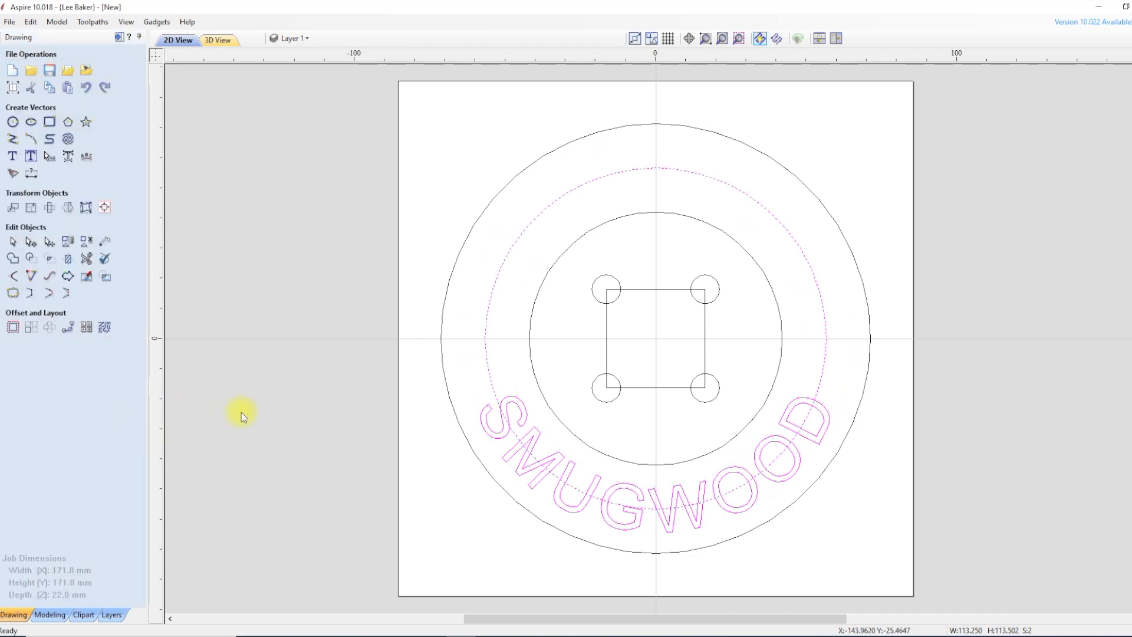
pyautogui.click(366, 406)
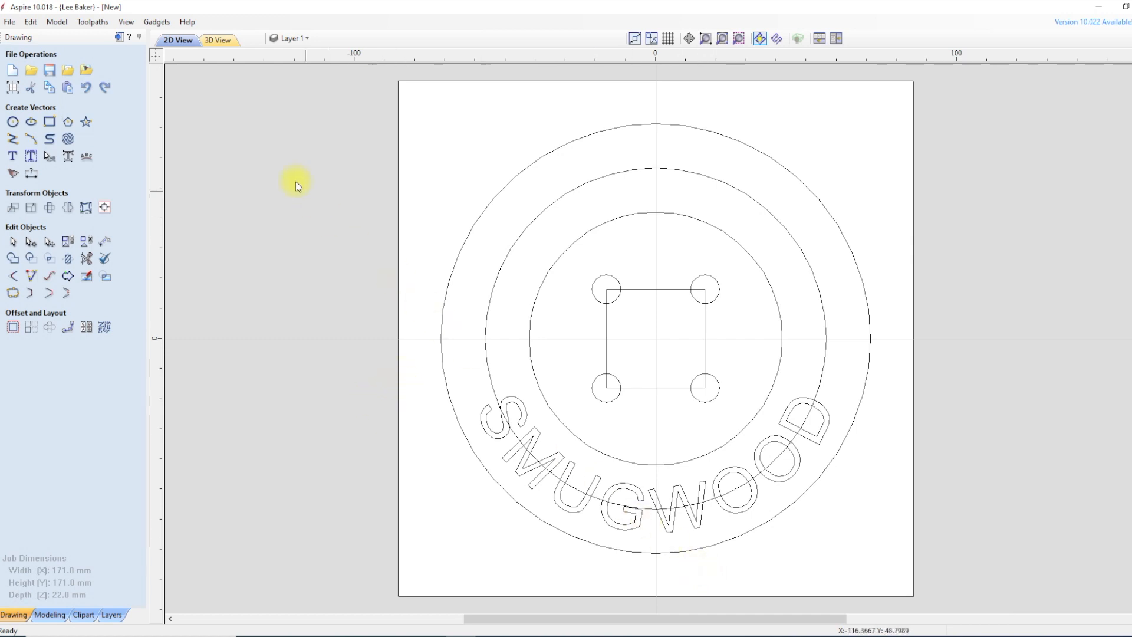
# - Switch to the toolpath operations and accept the material setup with 22 mm thickness and Z-zero on the material surface
pyautogui.click(119, 39)
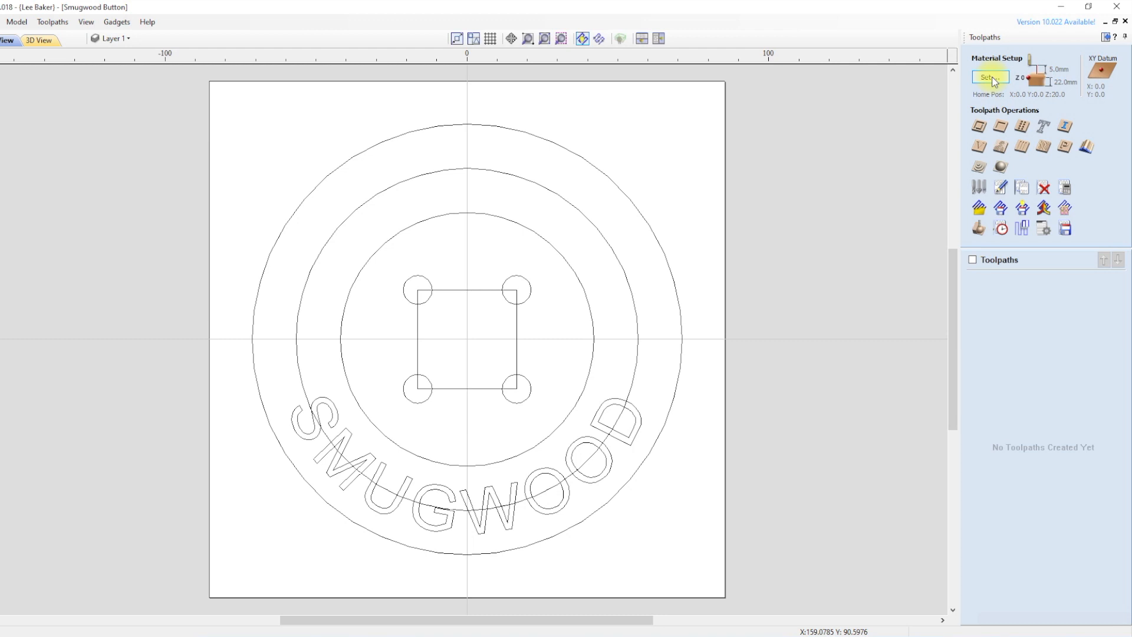
pyautogui.click(991, 77)
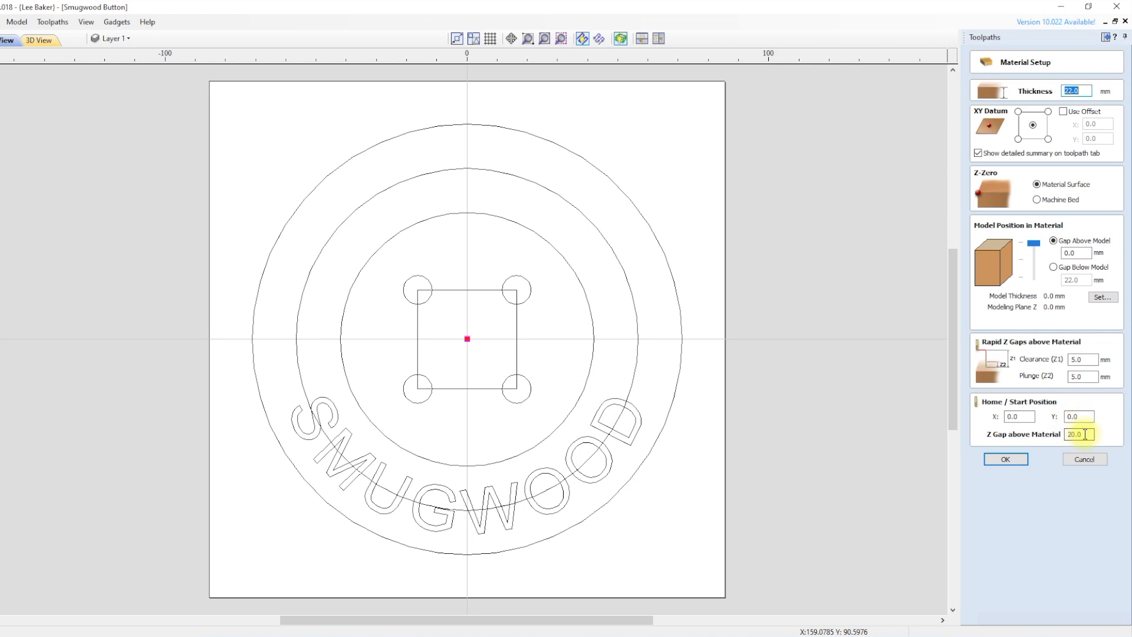
pyautogui.click(1013, 459)
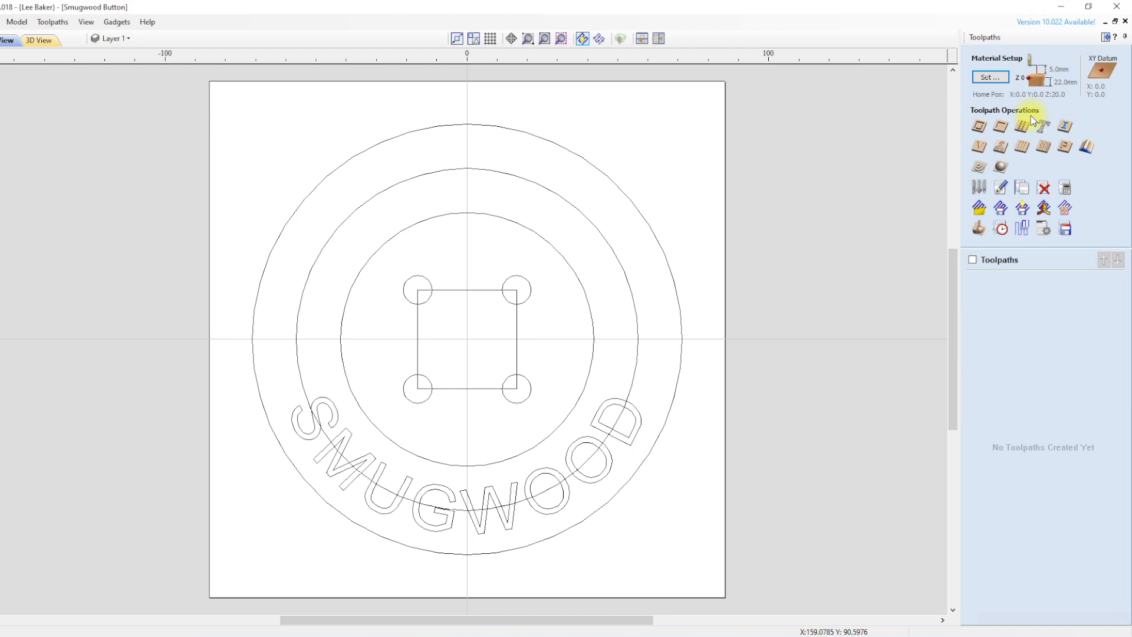
# - Calculate a V-carve toolpath for the SMUGWOOD lettering with the 60 degree V-bit from 0 mm start depth, and preview it
pyautogui.click(980, 149)
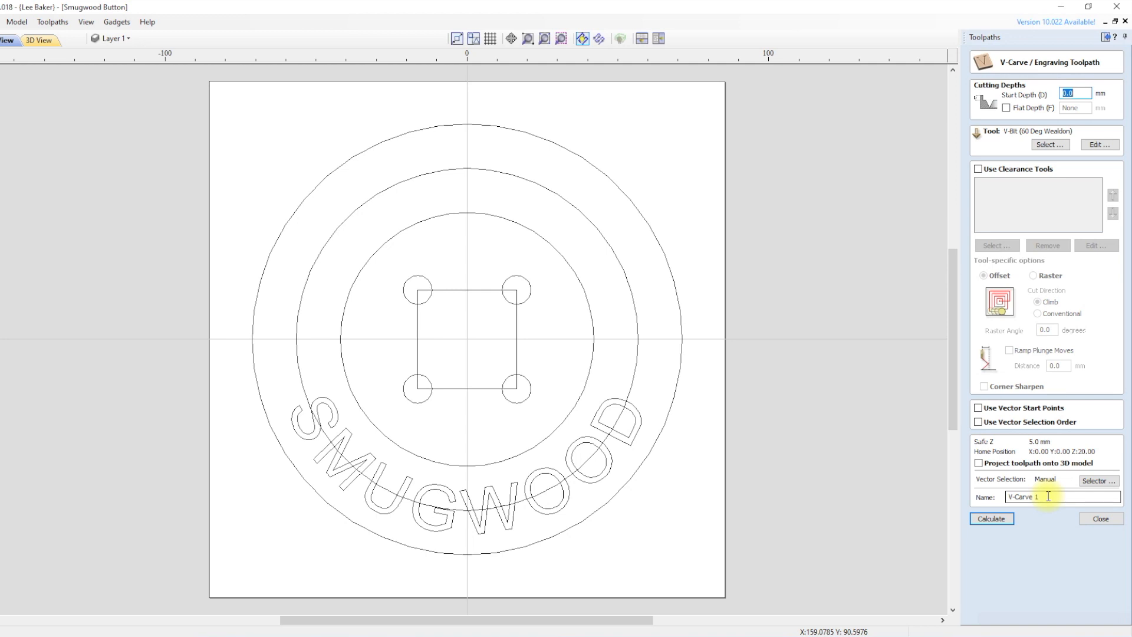
pyautogui.click(643, 421)
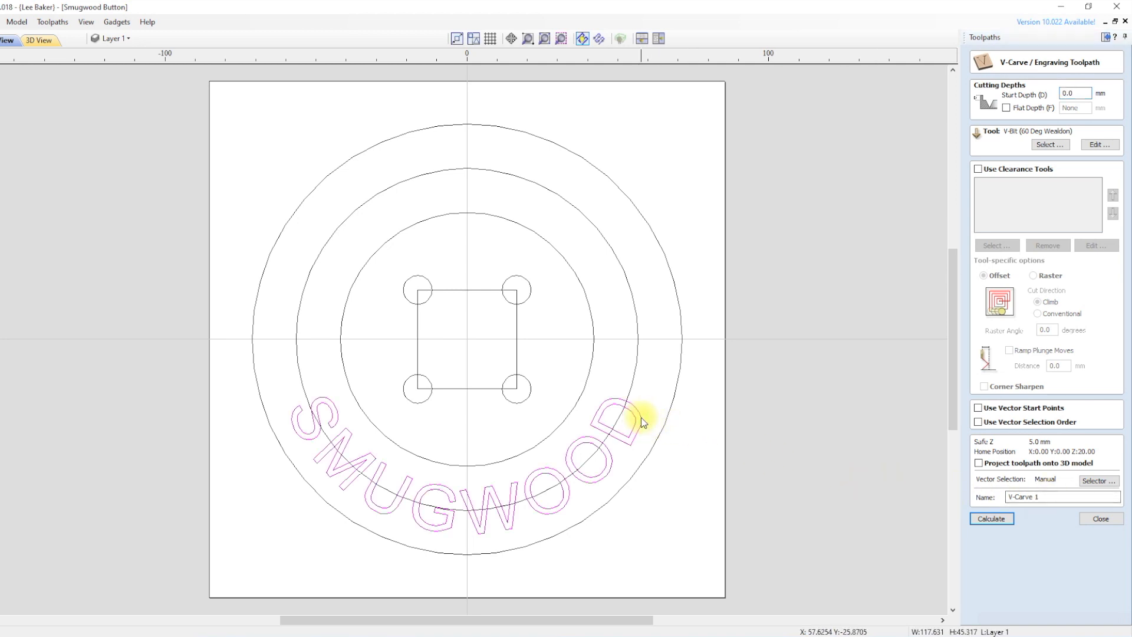
pyautogui.click(983, 519)
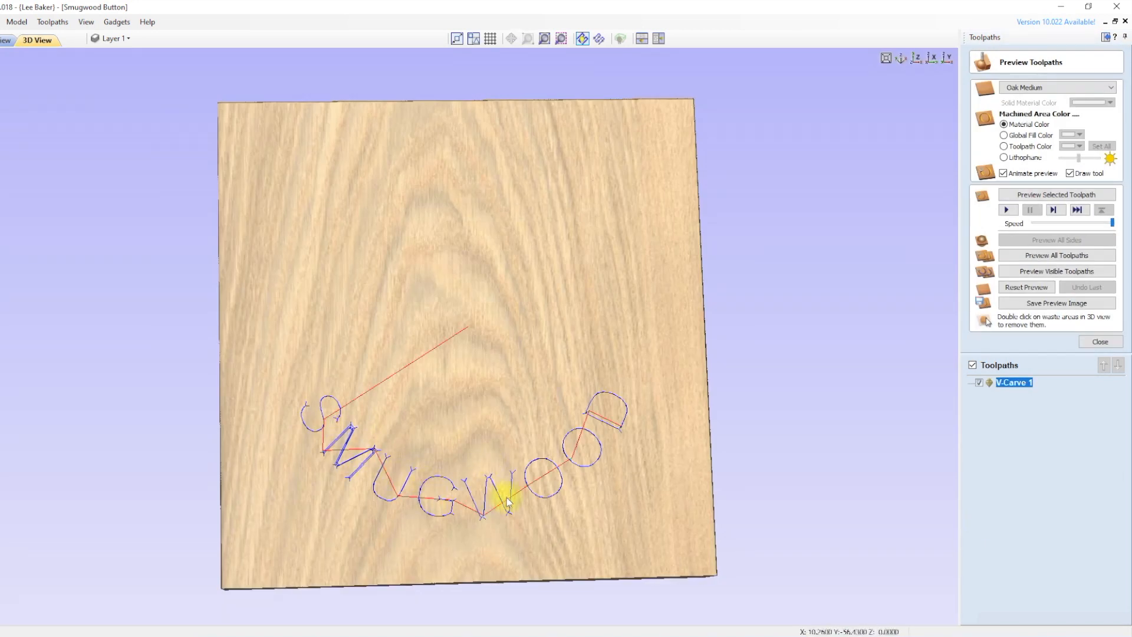
pyautogui.click(1044, 272)
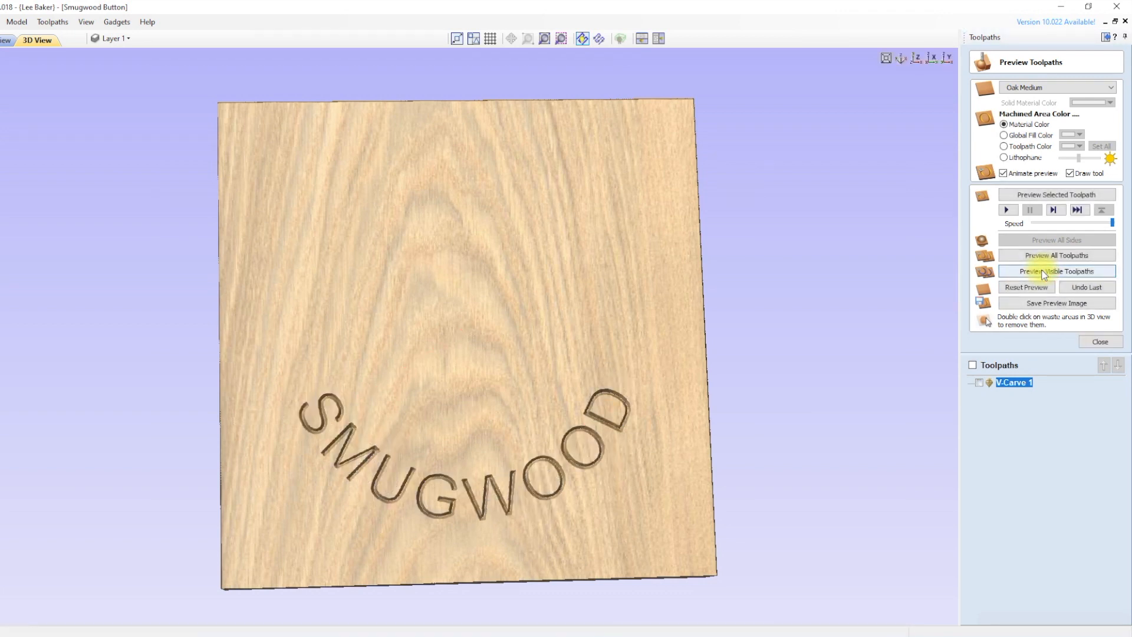
pyautogui.click(1097, 342)
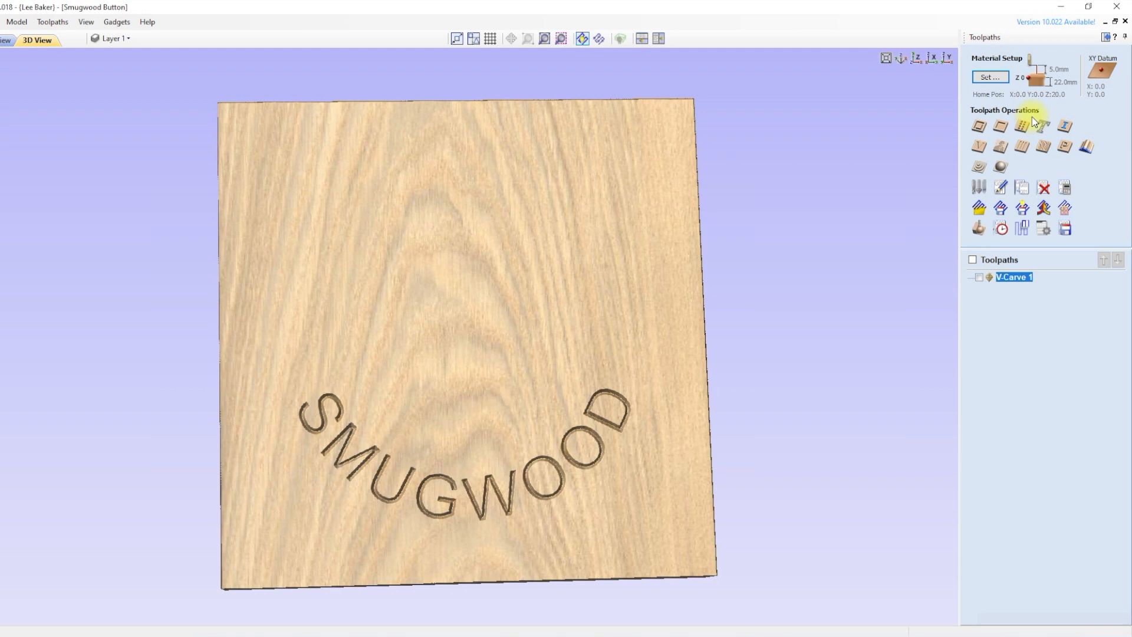
# - Calculate a 10 mm deep pocket toolpath for the 84 mm inner circle with the 8 mm spiral down-cut tool, and preview it
pyautogui.click(1000, 126)
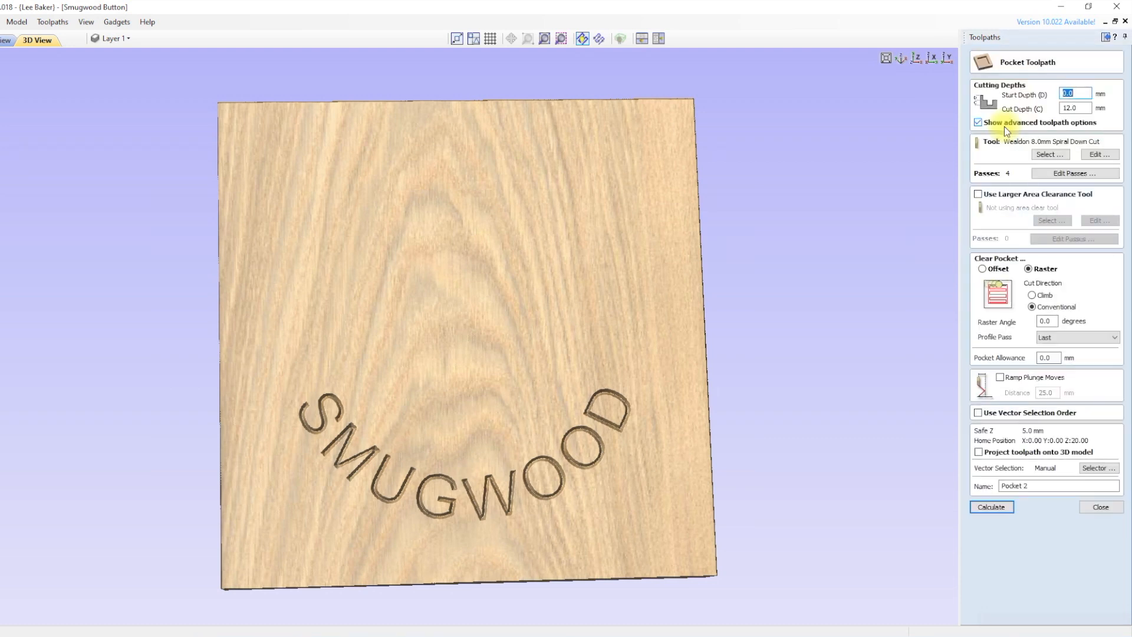
pyautogui.doubleClick(1085, 107)
pyautogui.write('10')
pyautogui.click(7, 40)
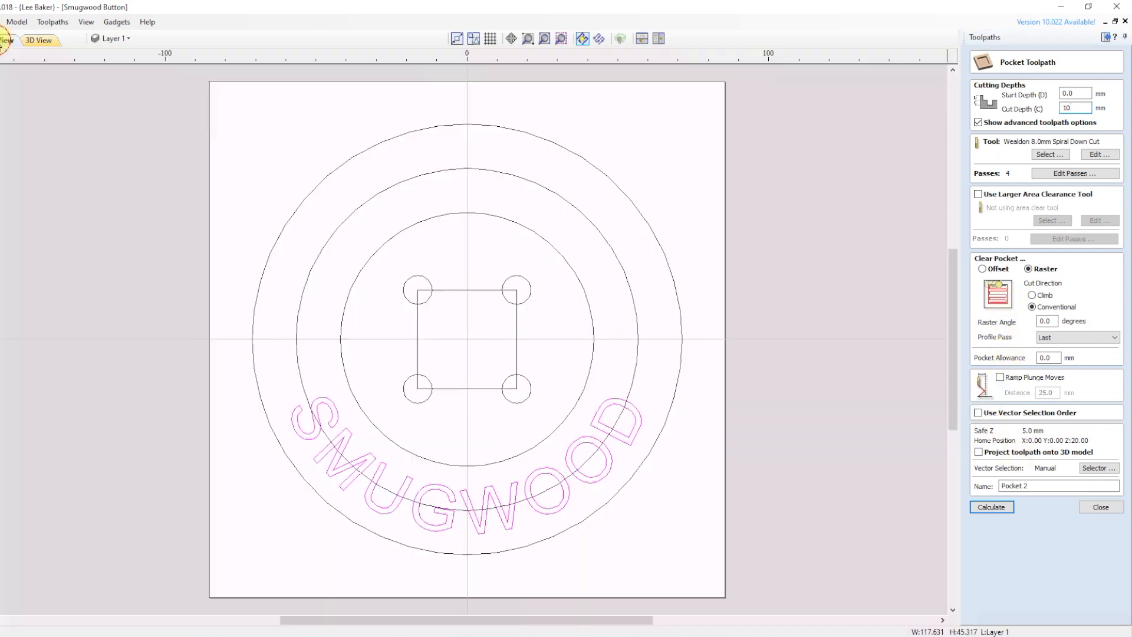
pyautogui.click(593, 353)
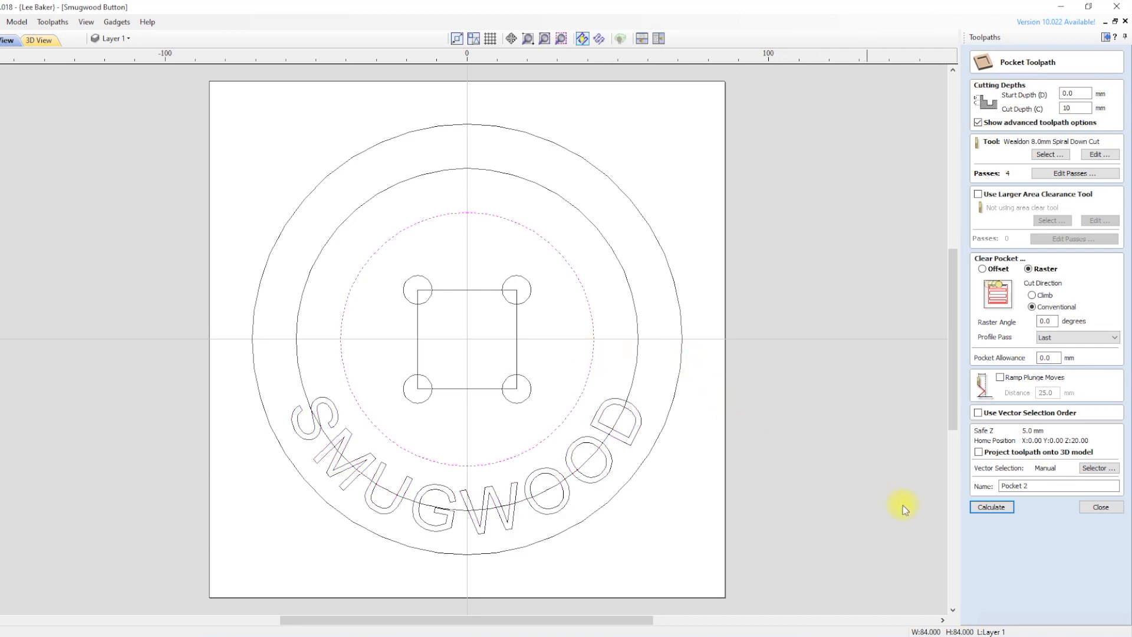
pyautogui.click(1002, 507)
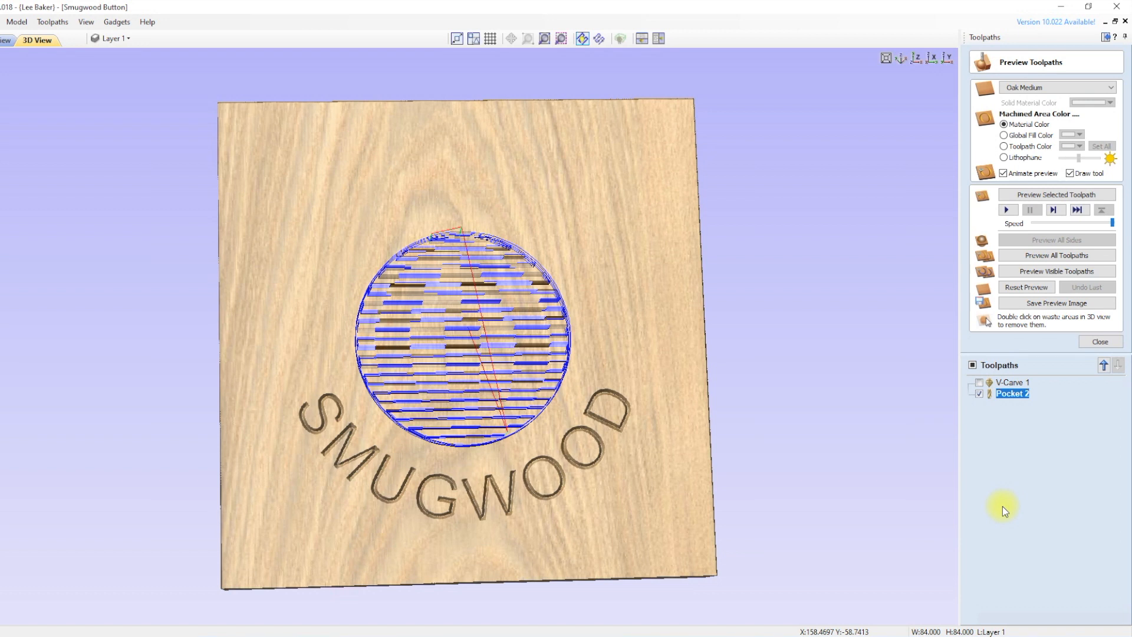
pyautogui.click(1054, 271)
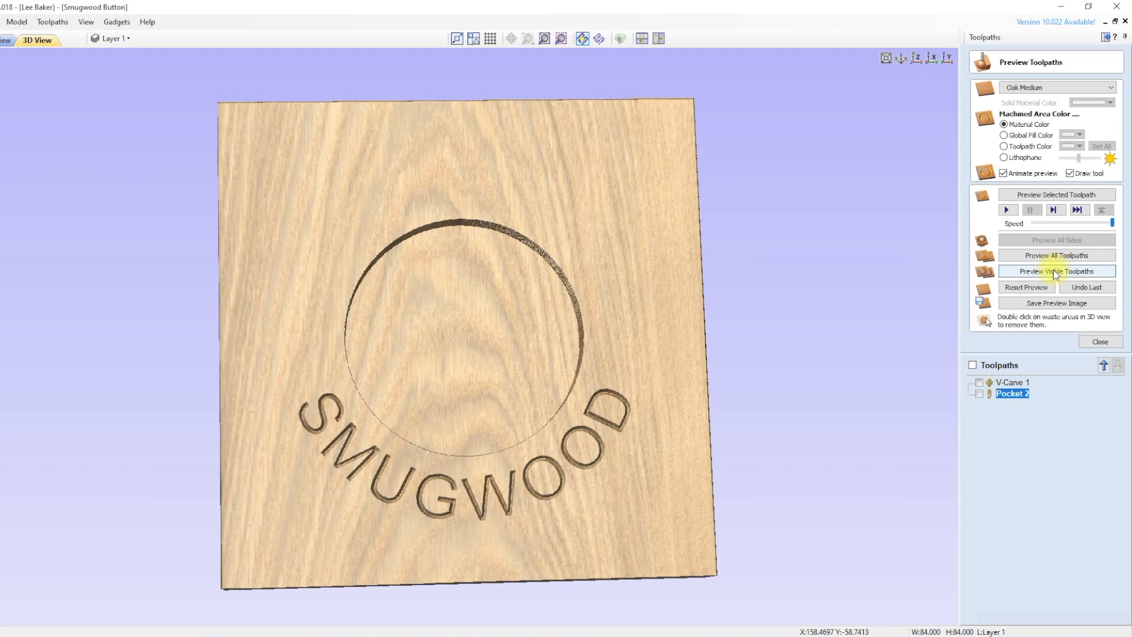
# - Group the four small circles on the corners of the centre square in the 2D view
pyautogui.click(7, 40)
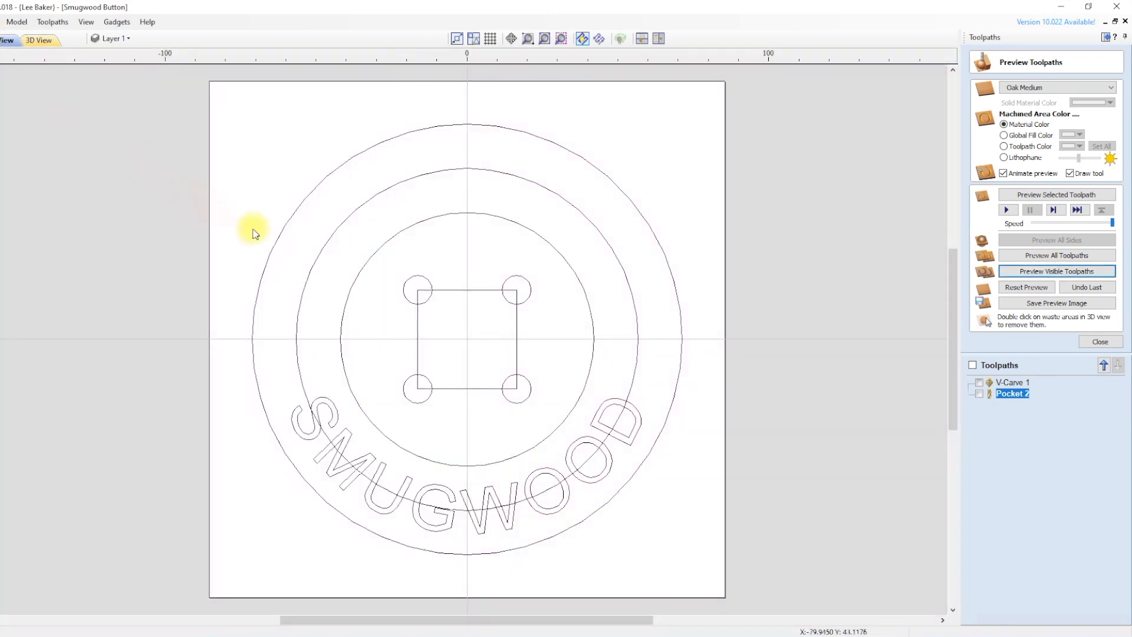
pyautogui.click(416, 277)
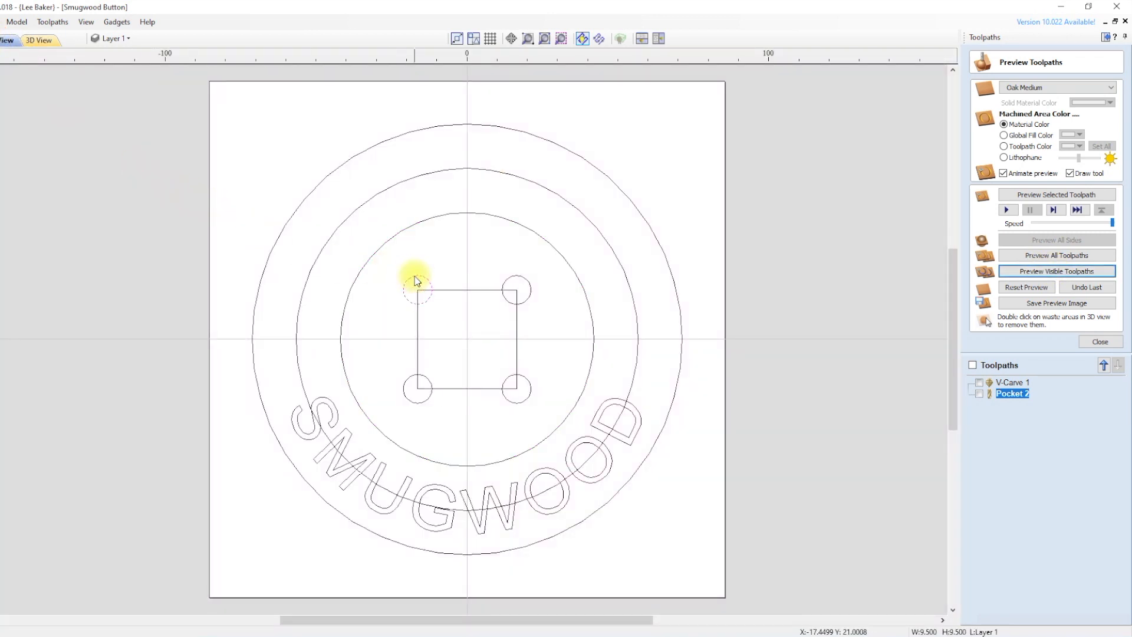
pyautogui.keyDown('shift'); pyautogui.click(508, 278); pyautogui.keyUp('shift')
pyautogui.keyDown('shift'); pyautogui.click(420, 395); pyautogui.keyUp('shift')
pyautogui.keyDown('shift'); pyautogui.click(510, 403); pyautogui.keyUp('shift')
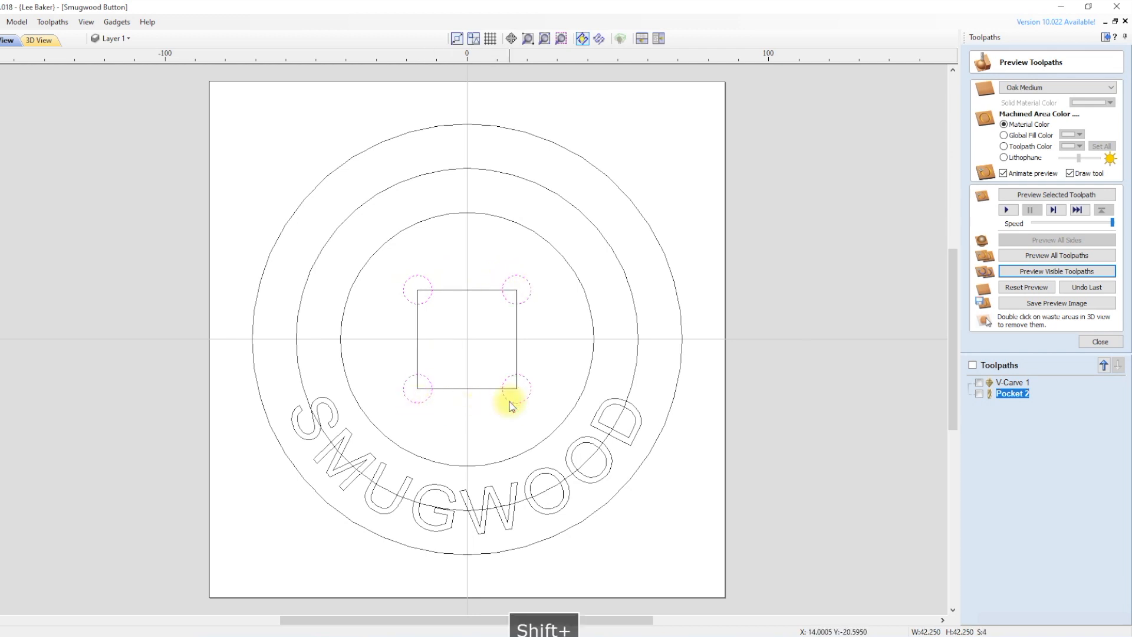
pyautogui.rightClick(509, 401)
pyautogui.click(564, 219)
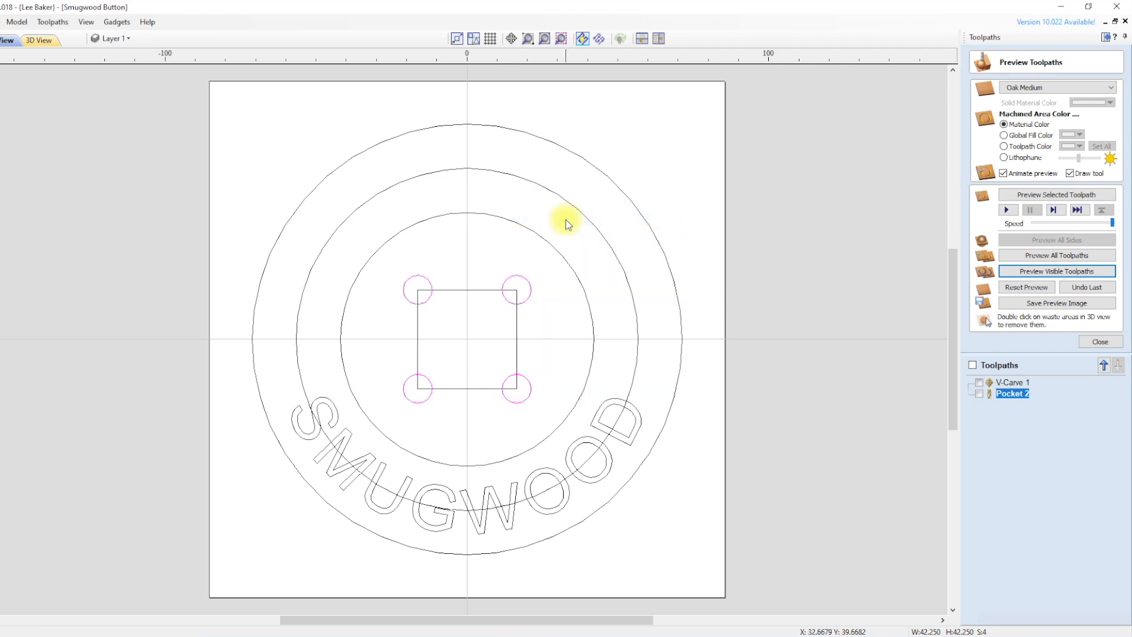
# - Calculate a pocket toolpath for the four corner circles with a start depth of 10 mm and a cut depth of 12 mm
pyautogui.click(1092, 342)
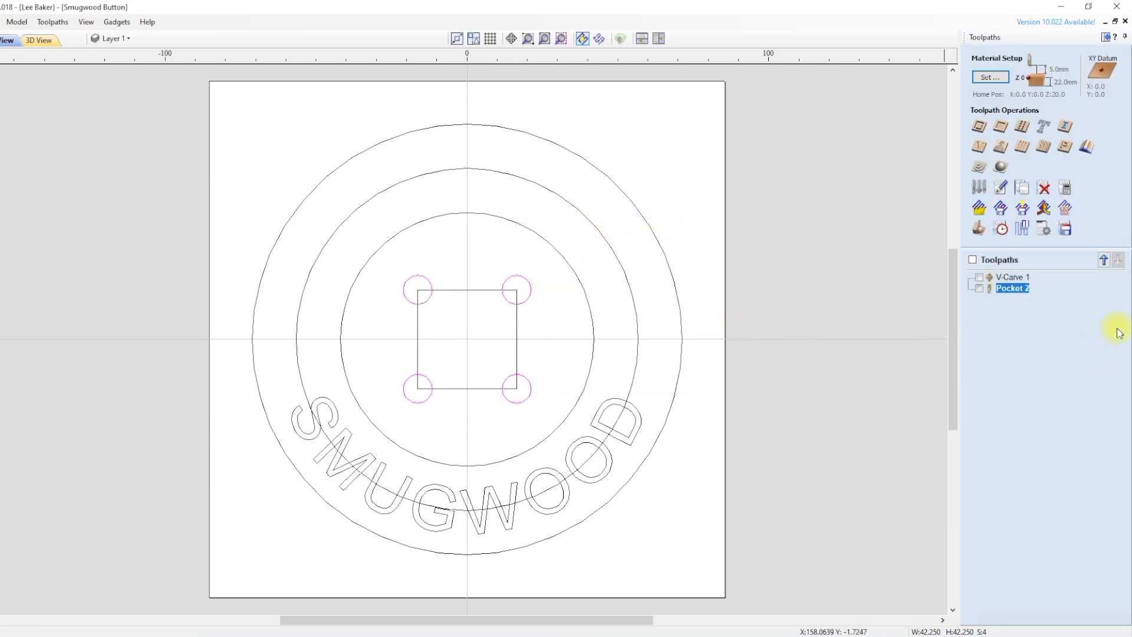
pyautogui.click(1001, 126)
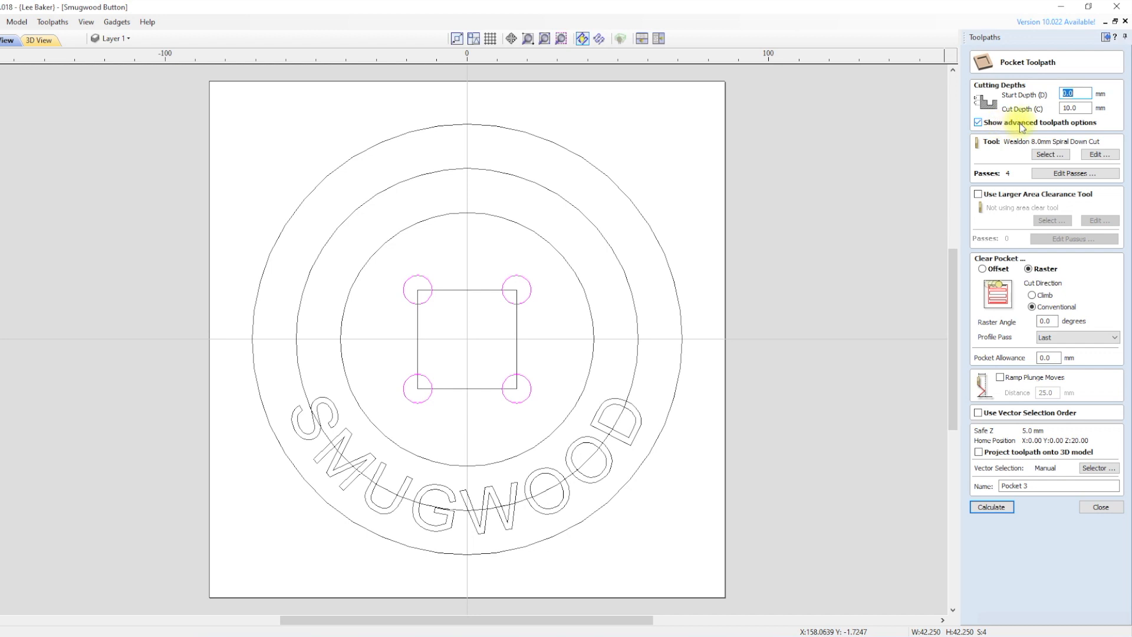
pyautogui.write('10')
pyautogui.moveTo(1088, 112); pyautogui.dragTo(1056, 116)
pyautogui.write('12')
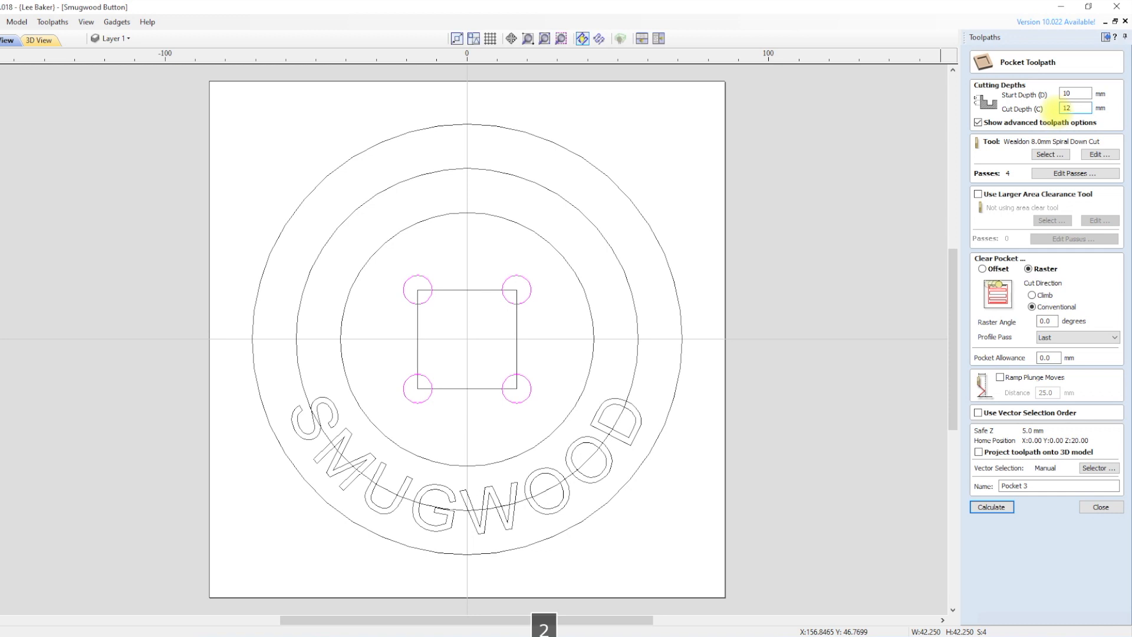
pyautogui.click(991, 506)
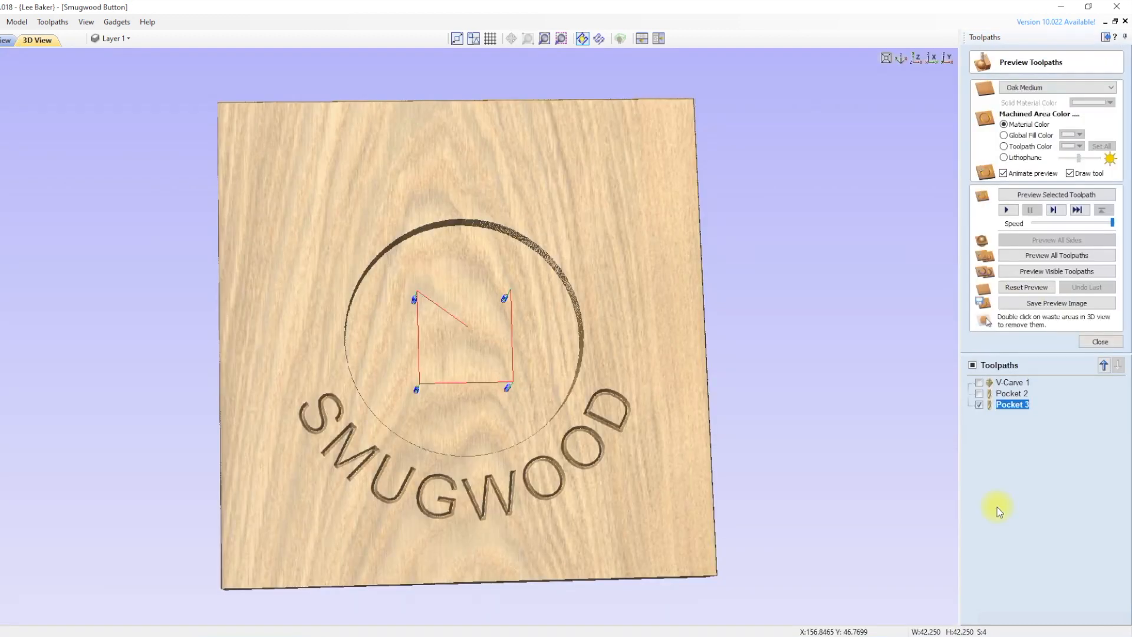
# - Preview the pocket toolpath for the four corner holes in the 3D view and close the preview
pyautogui.click(1050, 271)
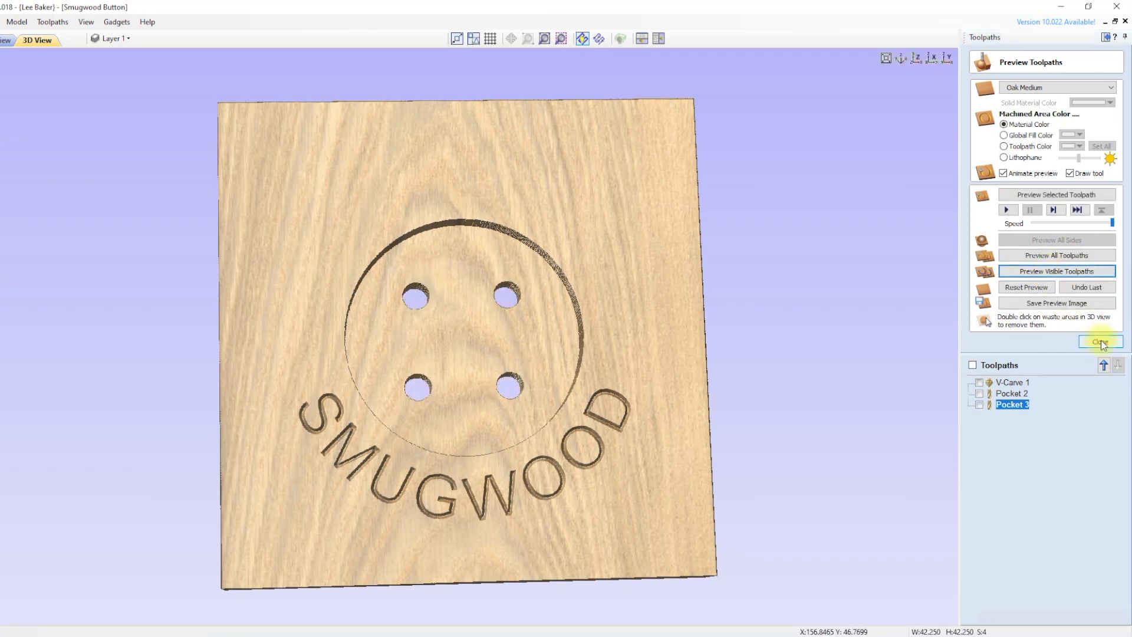
pyautogui.click(1100, 342)
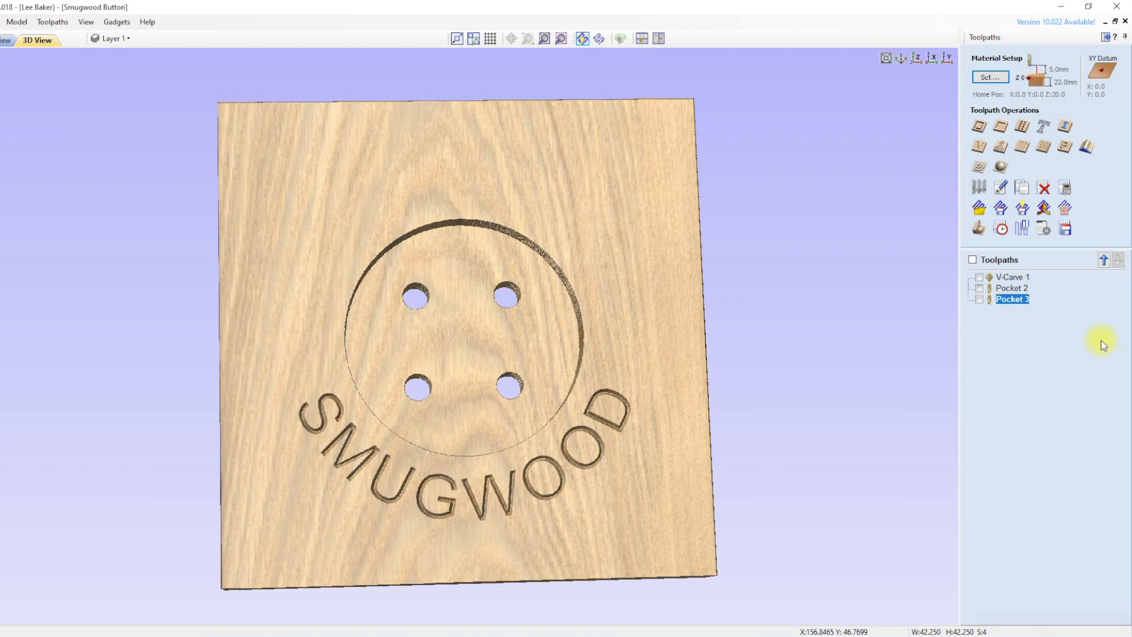
# - Set up an outside profile toolpath on the outermost circle with a start depth of 0 mm and a cut depth of 22 mm
pyautogui.click(4, 41)
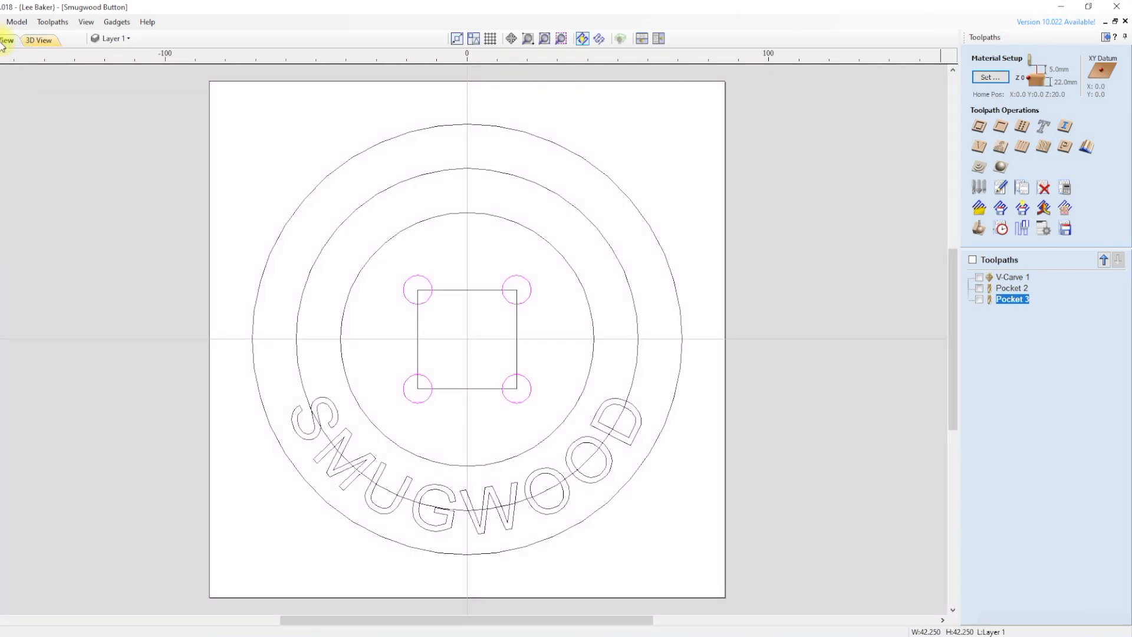
pyautogui.click(978, 126)
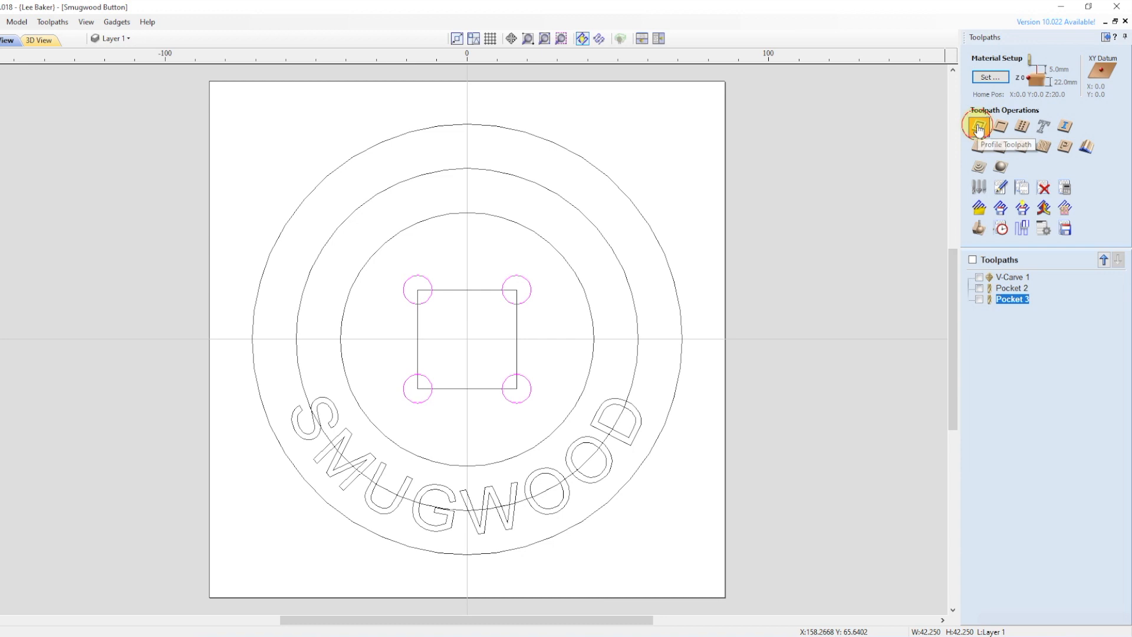
pyautogui.click(601, 171)
pyautogui.click(1068, 94)
pyautogui.click(1079, 108)
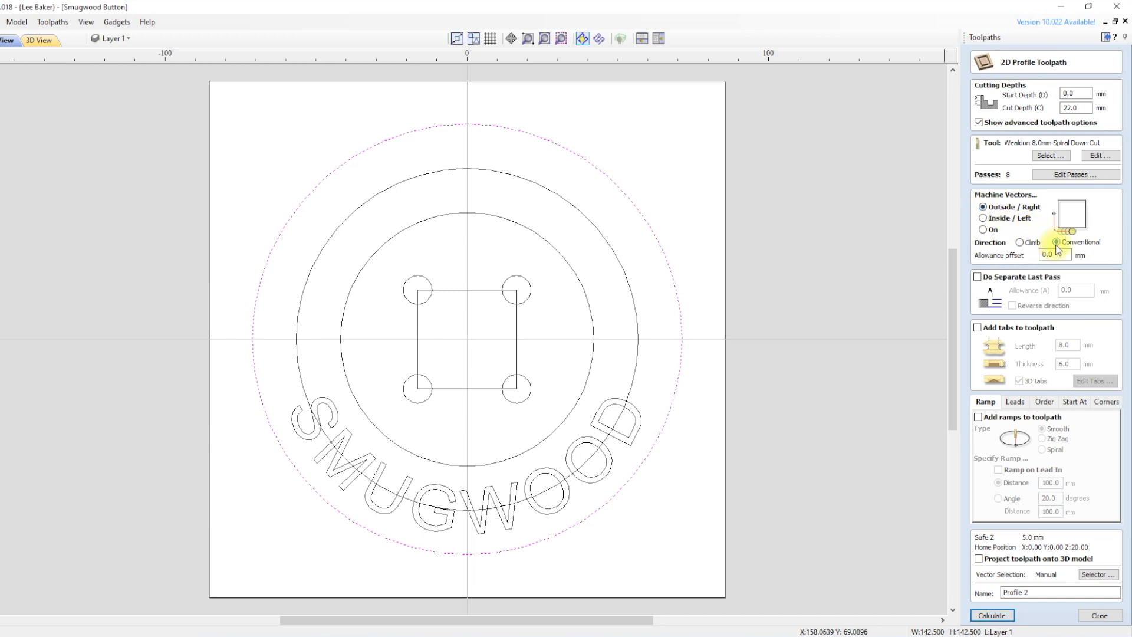
# - Add four 3D tabs, 8 mm long and 6 mm thick, to the outer circle's profile toolpath, with the first at the machining start point
pyautogui.click(977, 327)
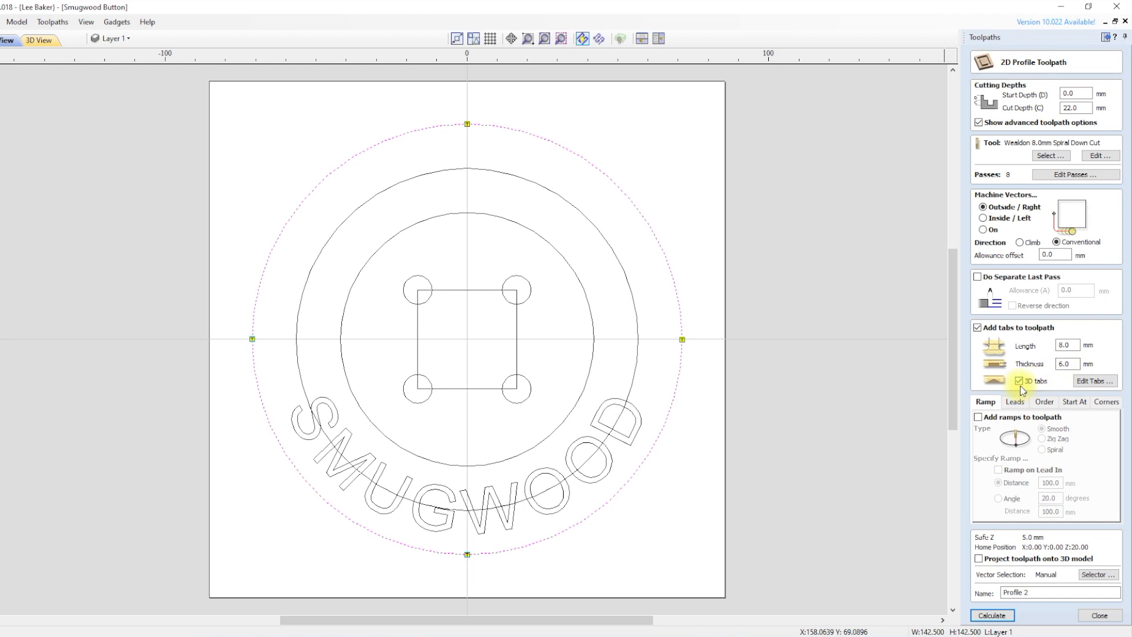
pyautogui.click(1094, 380)
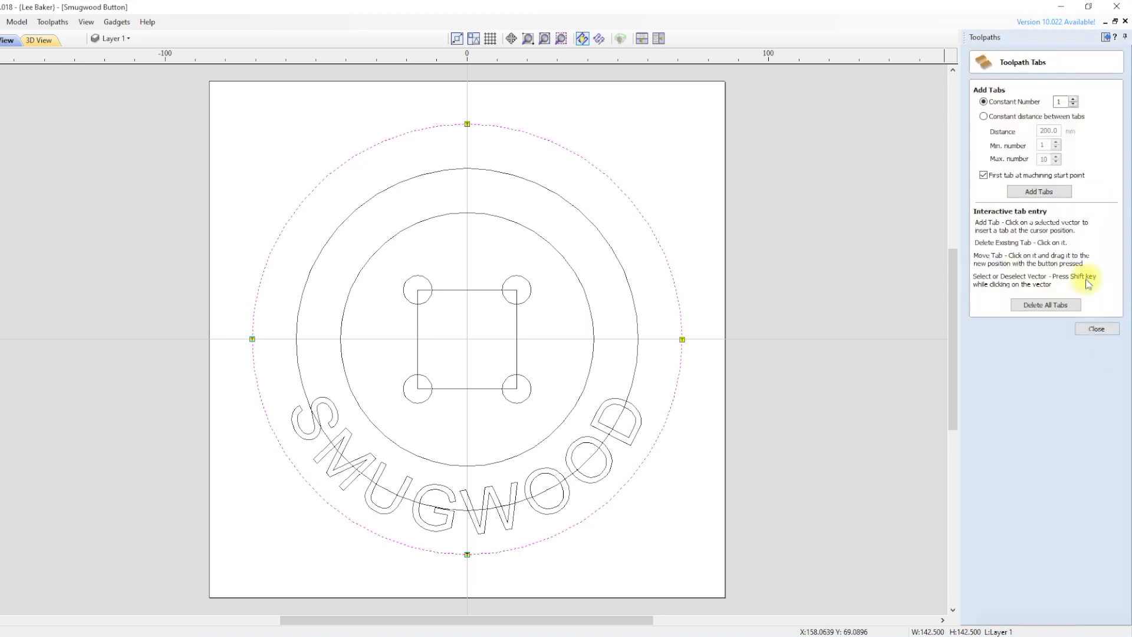
pyautogui.click(1073, 99)
pyautogui.click(1074, 99)
pyautogui.click(1073, 99)
pyautogui.click(1042, 193)
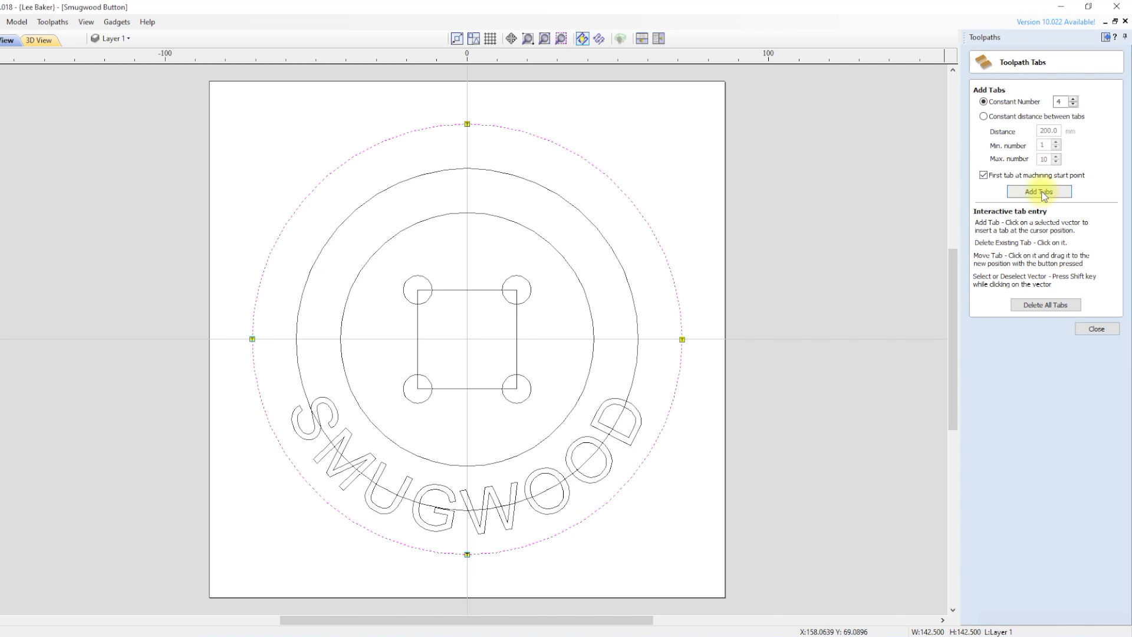
pyautogui.click(1094, 329)
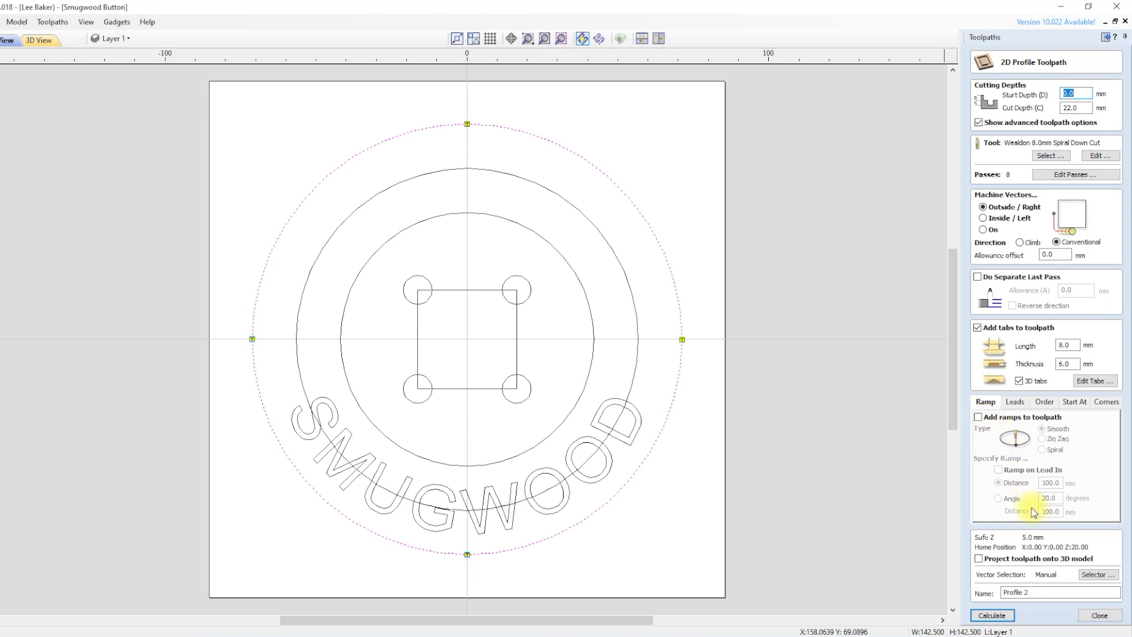
# - Calculate the outer circle's profile toolpath, and preview the cut-out with its tabs
pyautogui.click(974, 614)
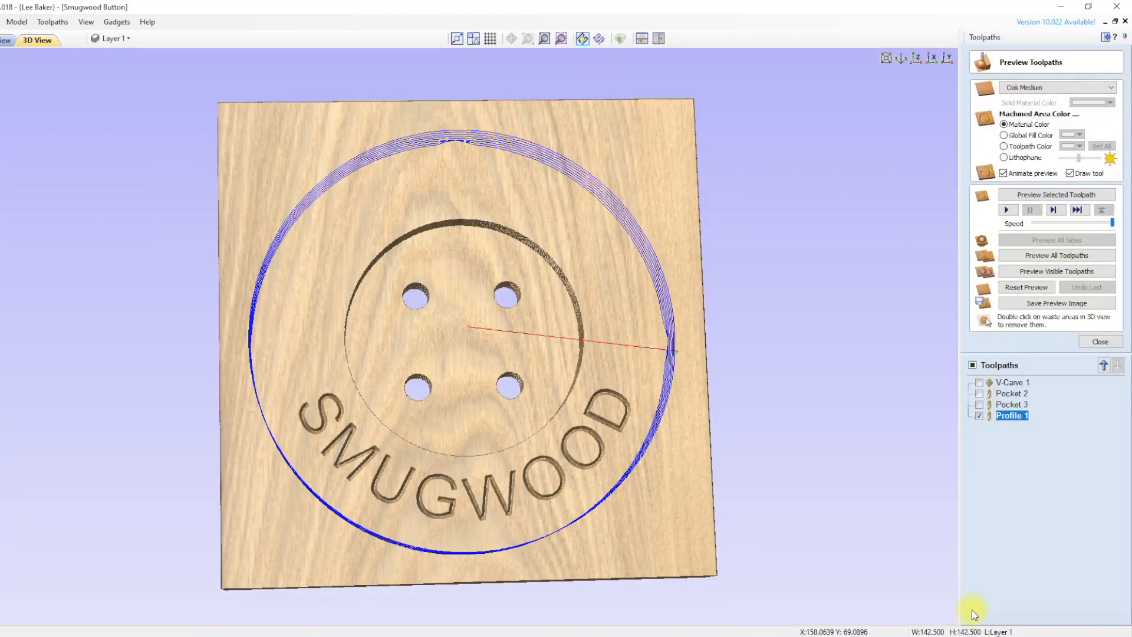
pyautogui.click(1051, 276)
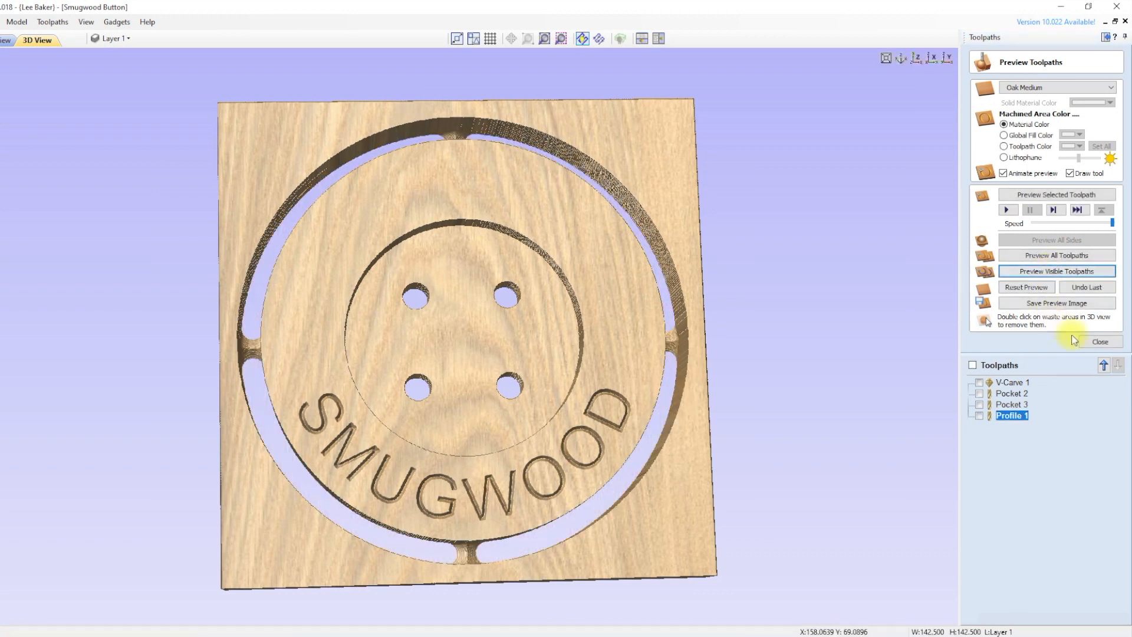
pyautogui.click(1092, 343)
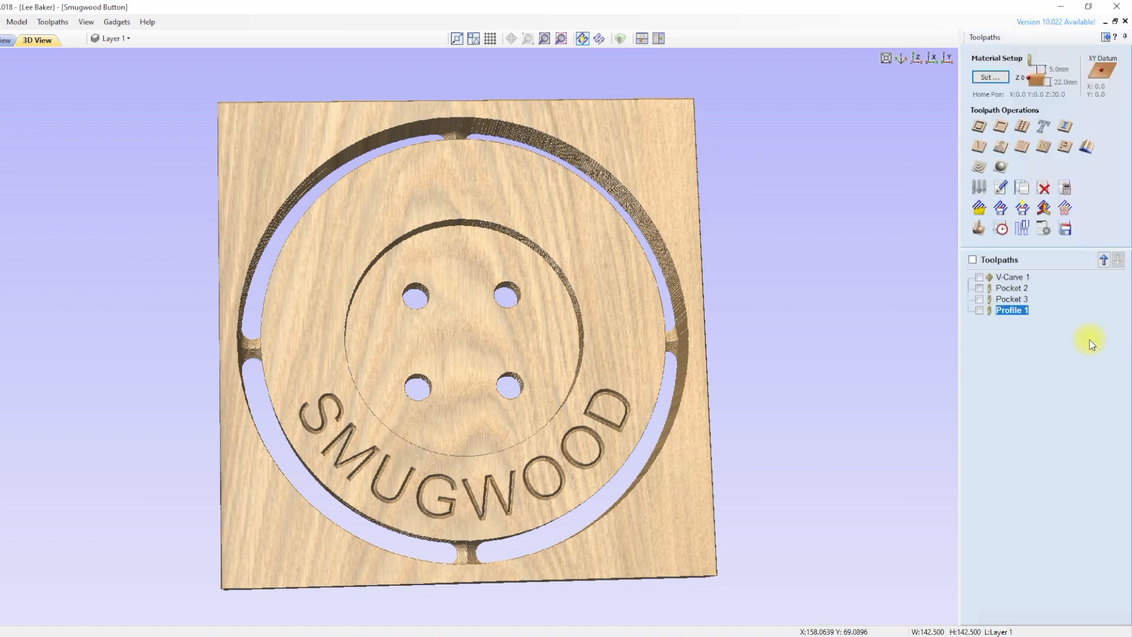
# - Save the V-Carve 1 toolpath on its own with the G Code (mm) (*.tap) post processor
pyautogui.click(1066, 230)
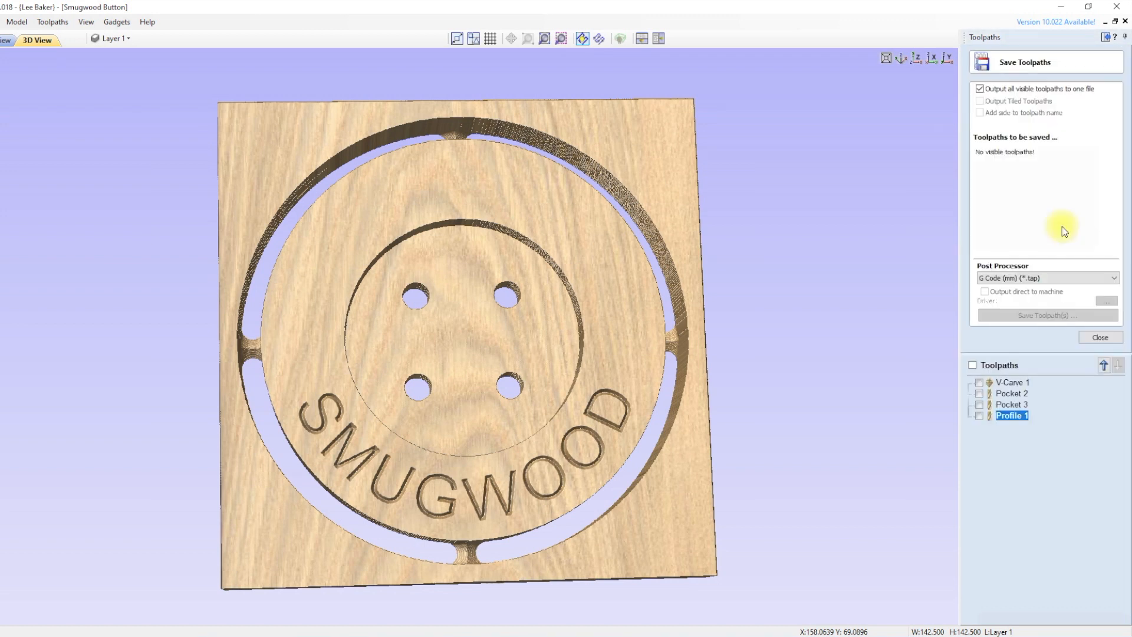
pyautogui.click(979, 382)
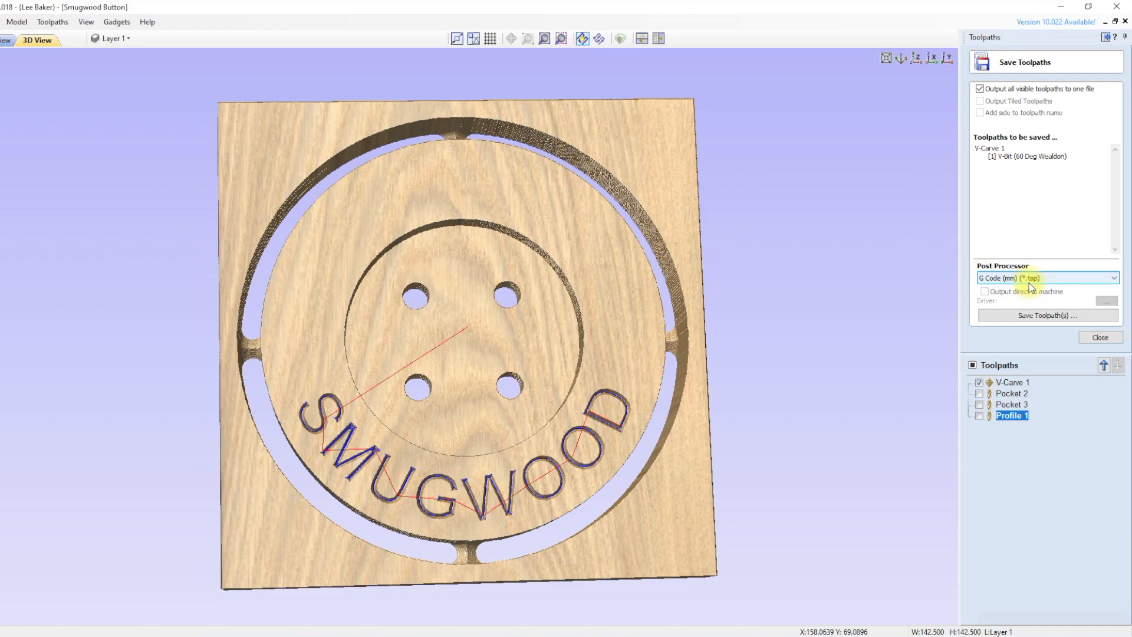
pyautogui.click(1038, 317)
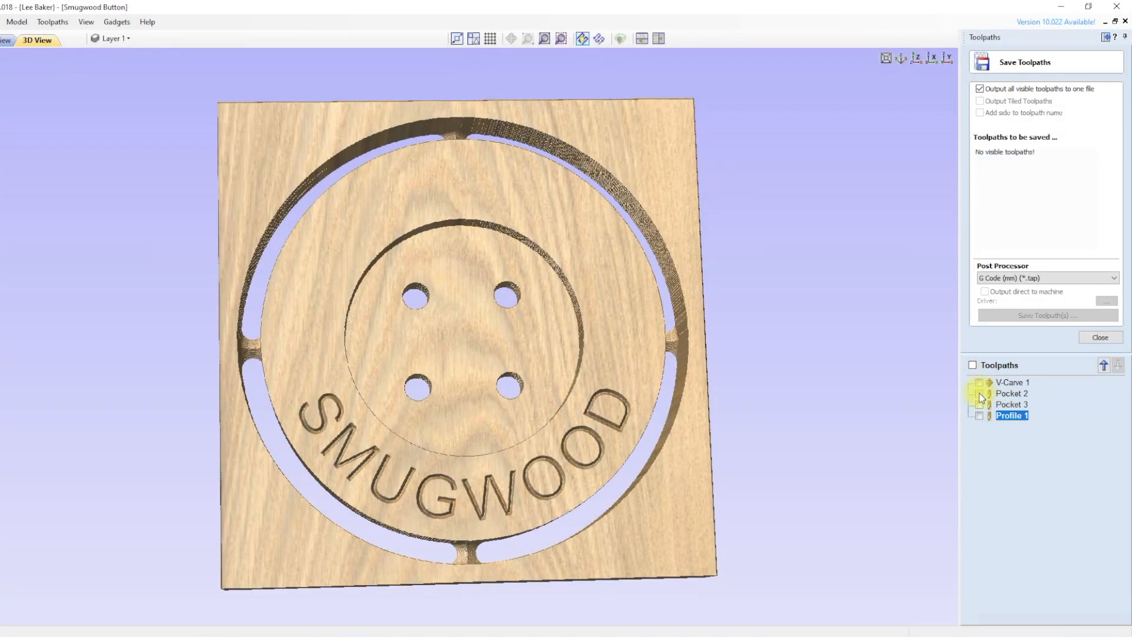
# - Mark Pocket 2, Pocket 3 and Profile 1 for output to one file, and clear all three selections again
pyautogui.click(980, 394)
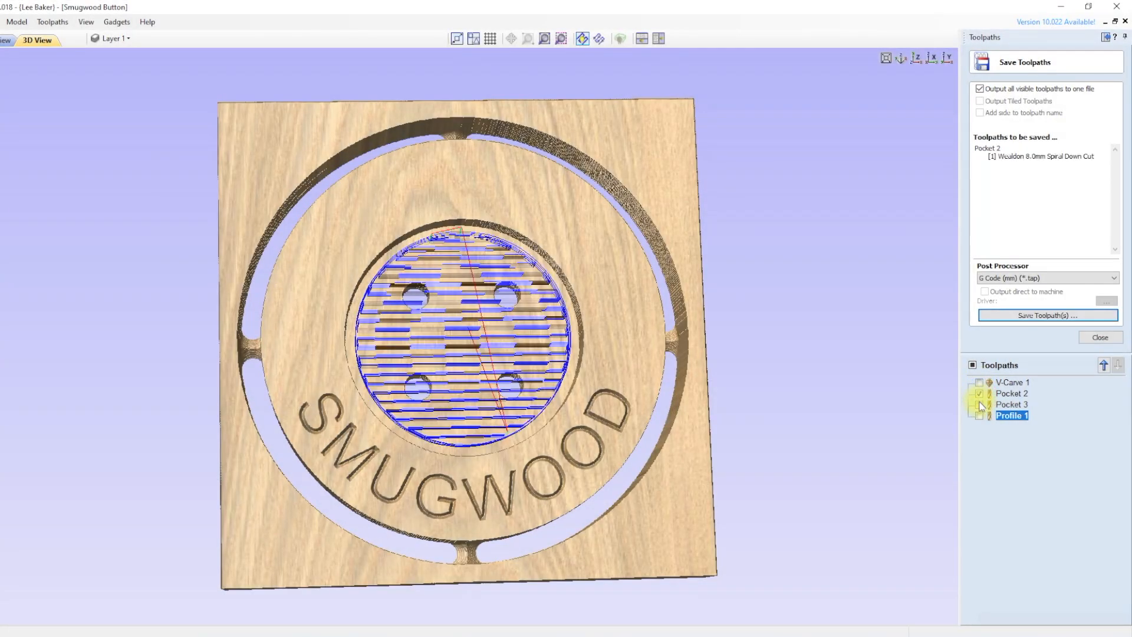
pyautogui.click(980, 405)
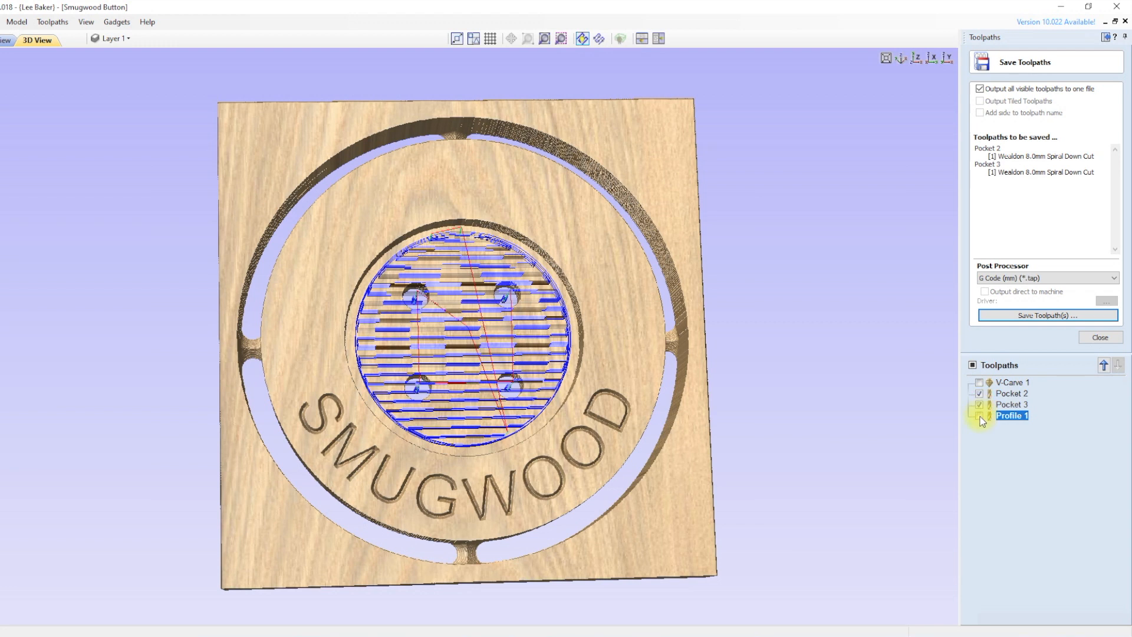
pyautogui.click(979, 416)
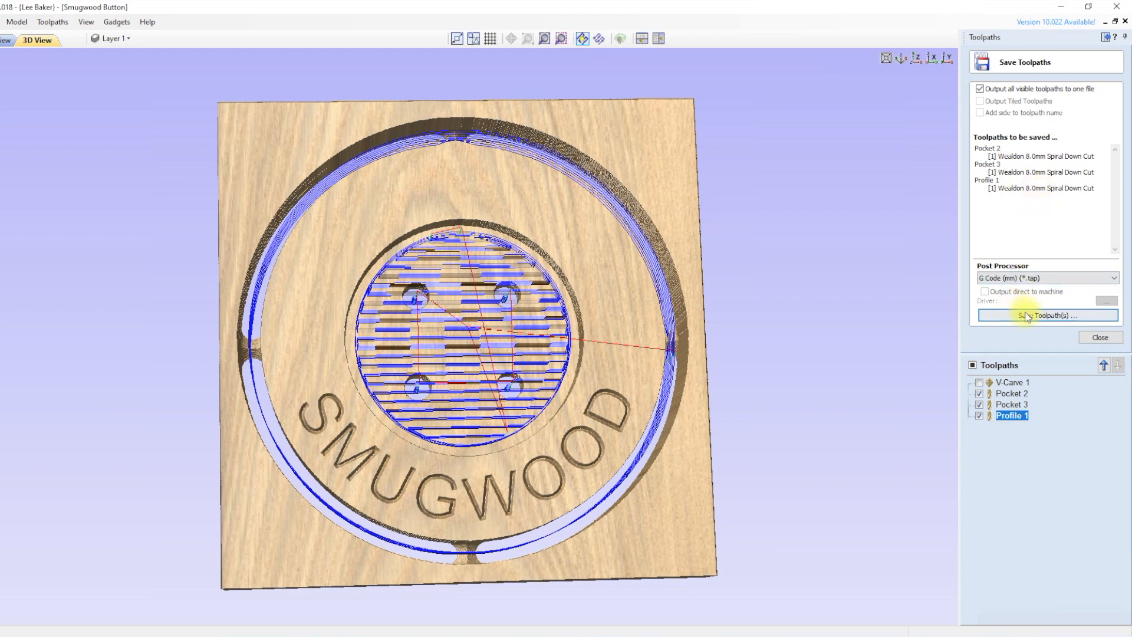
pyautogui.click(978, 393)
pyautogui.click(980, 405)
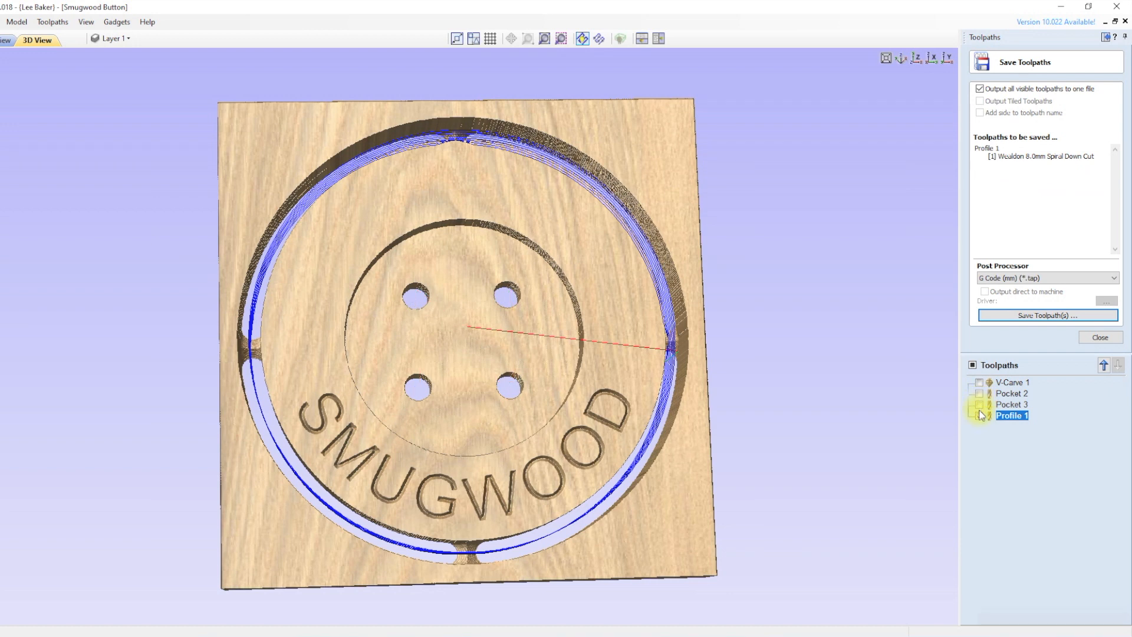
pyautogui.click(979, 415)
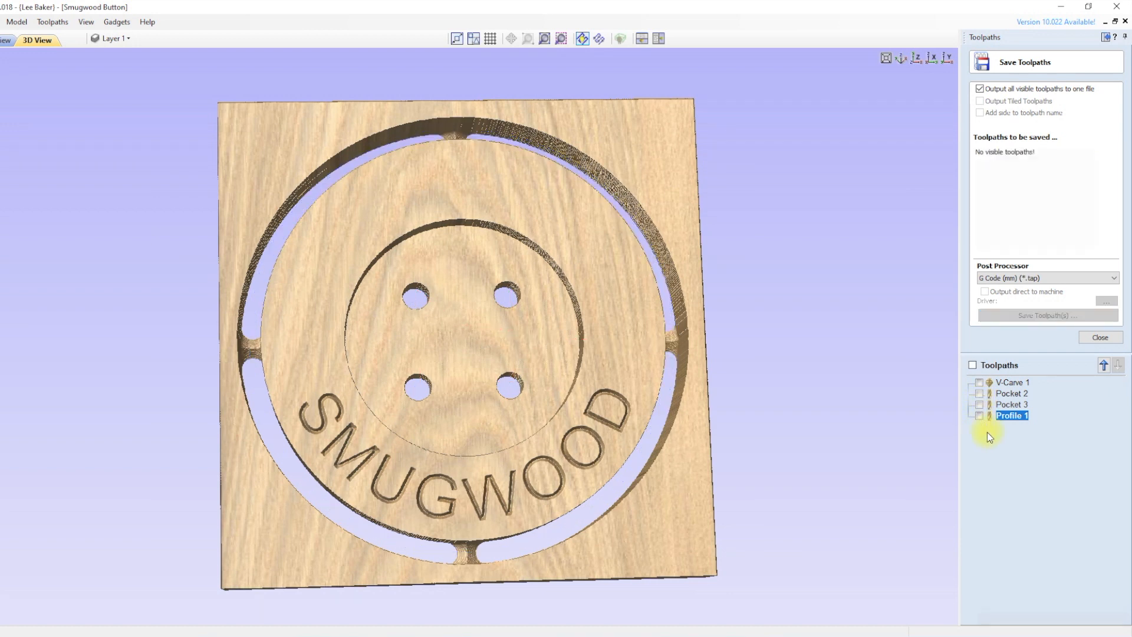